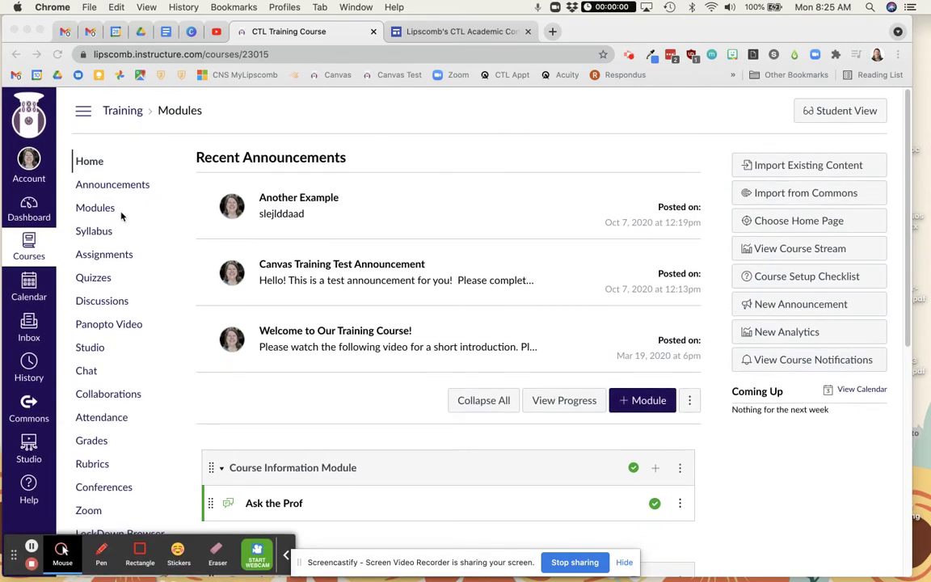
Open the Training course's Modules page and look over its existing modules.
left_click(96, 207)
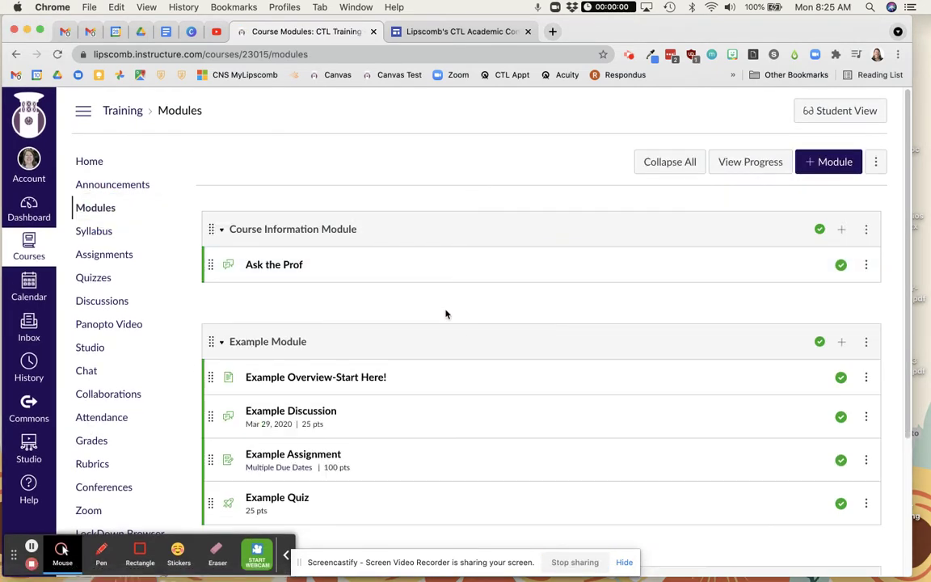
scroll(423, 355, "down", 1)
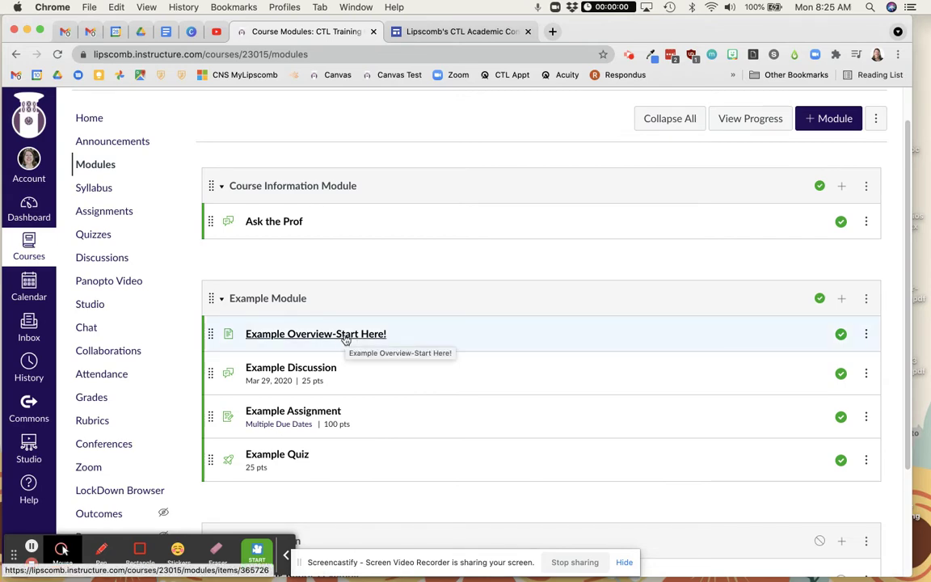
scroll(344, 340, "down", 4)
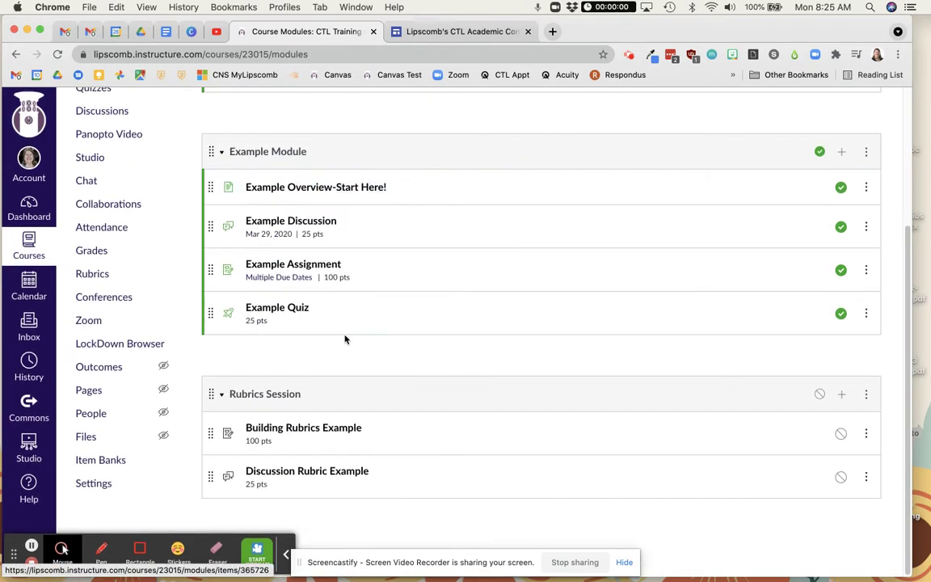
scroll(345, 340, "up", 3)
scroll(634, 302, "up", 1)
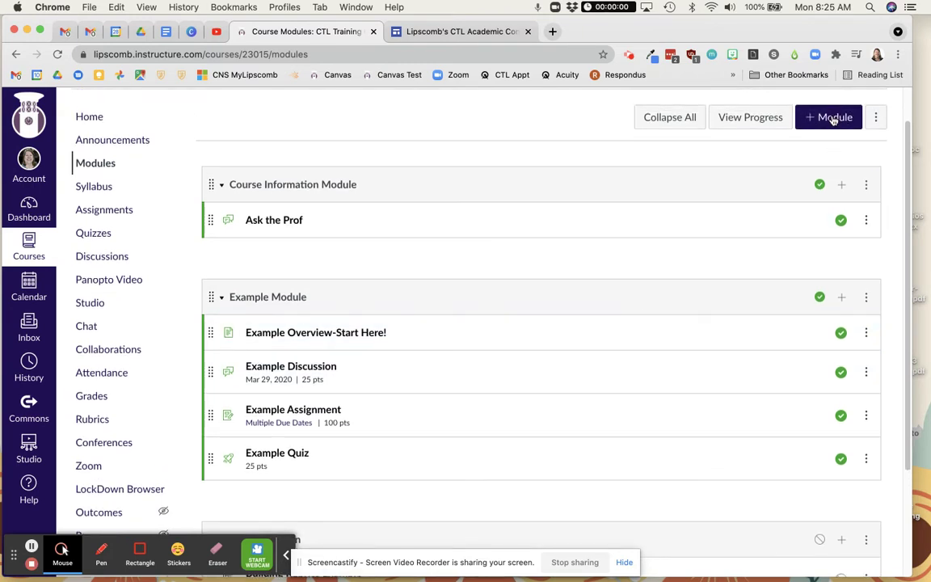
Add a newly created page named "Example Page 2021" to the Example Module.
left_click(842, 299)
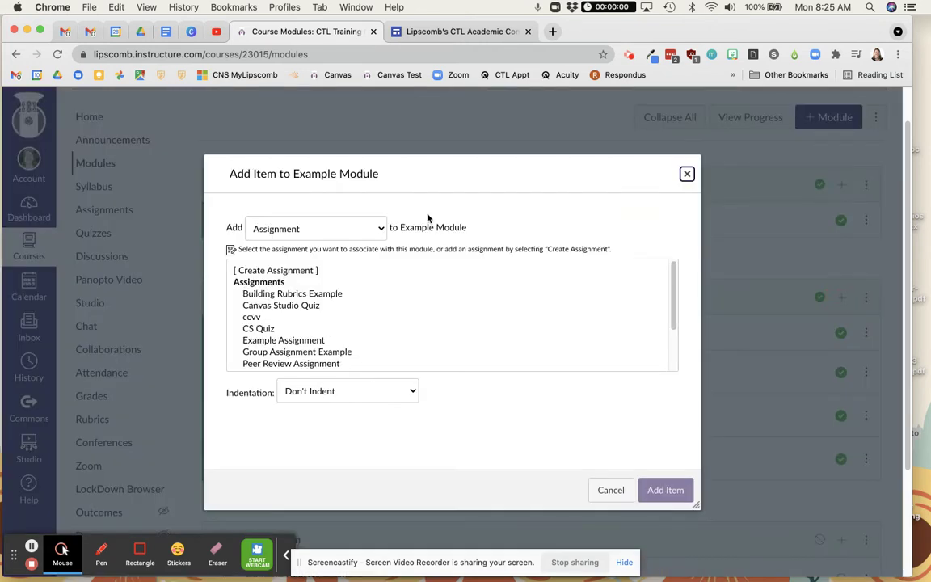
left_click(319, 228)
left_click(312, 264)
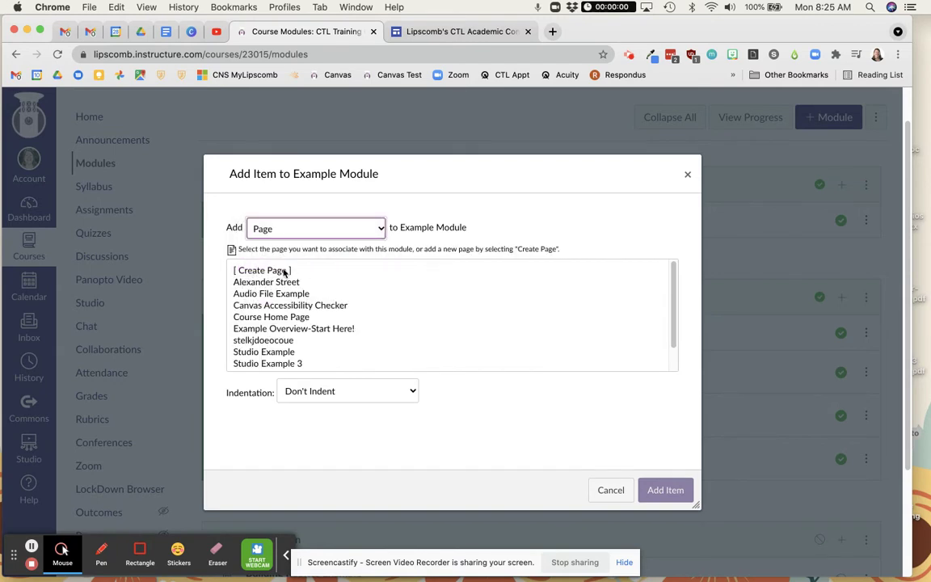
left_click(284, 272)
left_click(300, 392)
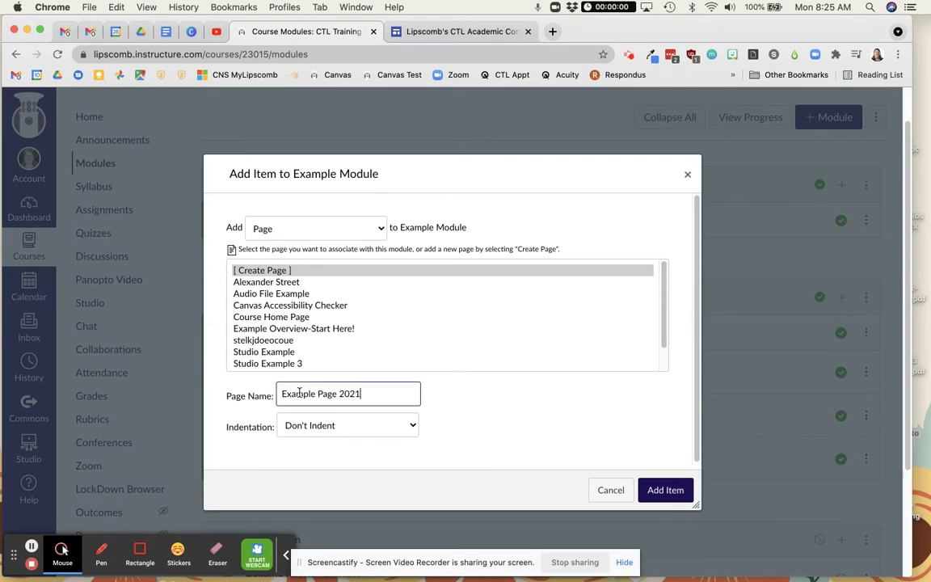
left_click(666, 490)
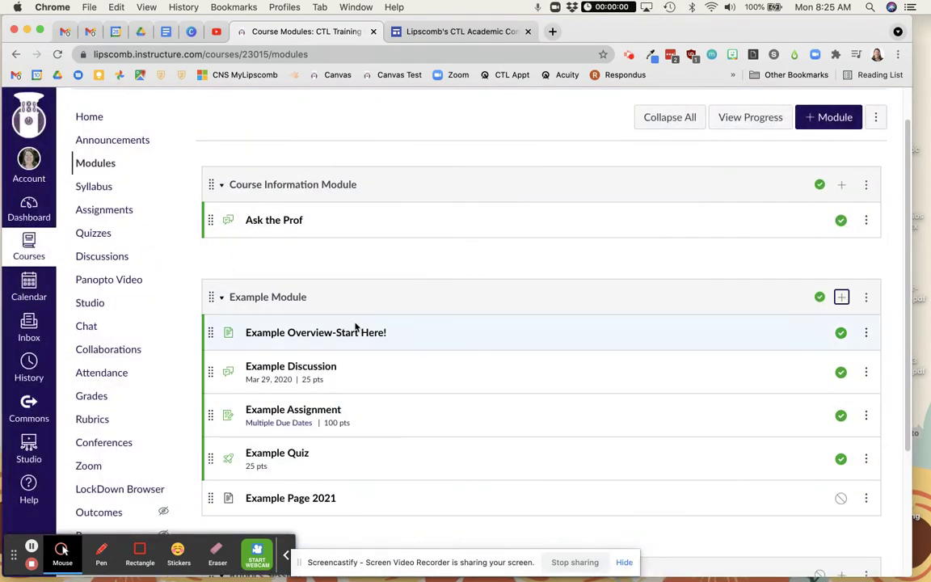
Edit Example Page 2021 and enter the body text "Welcome to the Fall 2021 Semester! Here is what you need to do to get started:".
scroll(357, 326, "down", 3)
left_click(289, 344)
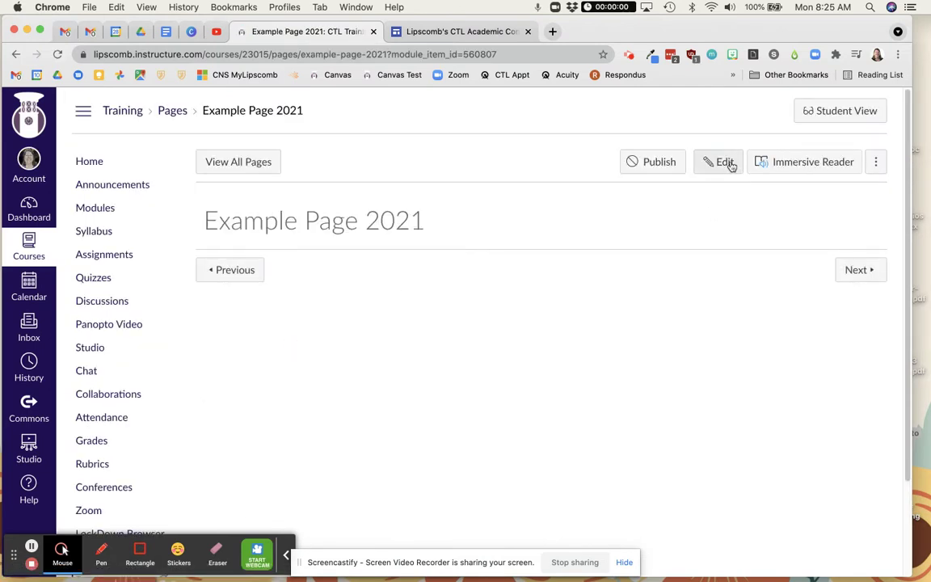
left_click(726, 162)
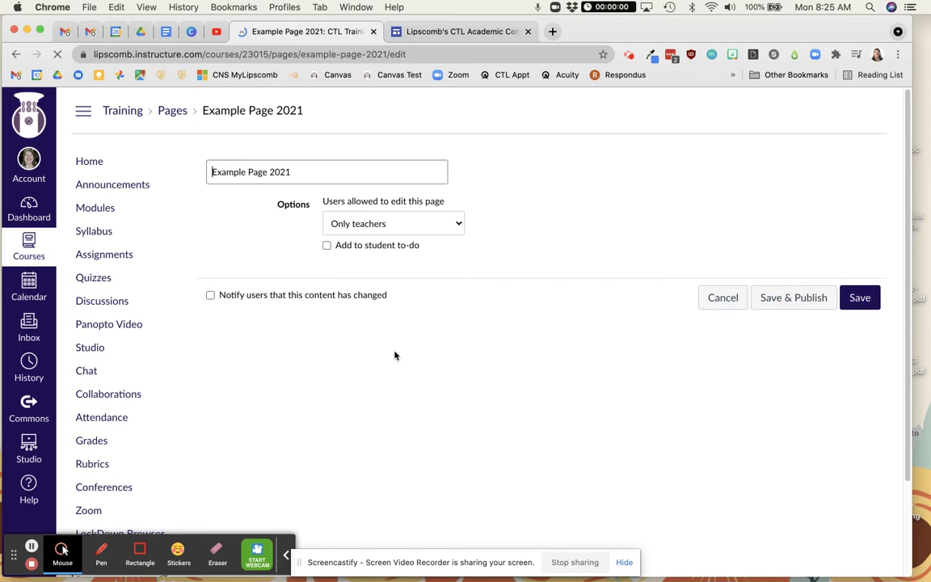
left_click(248, 270)
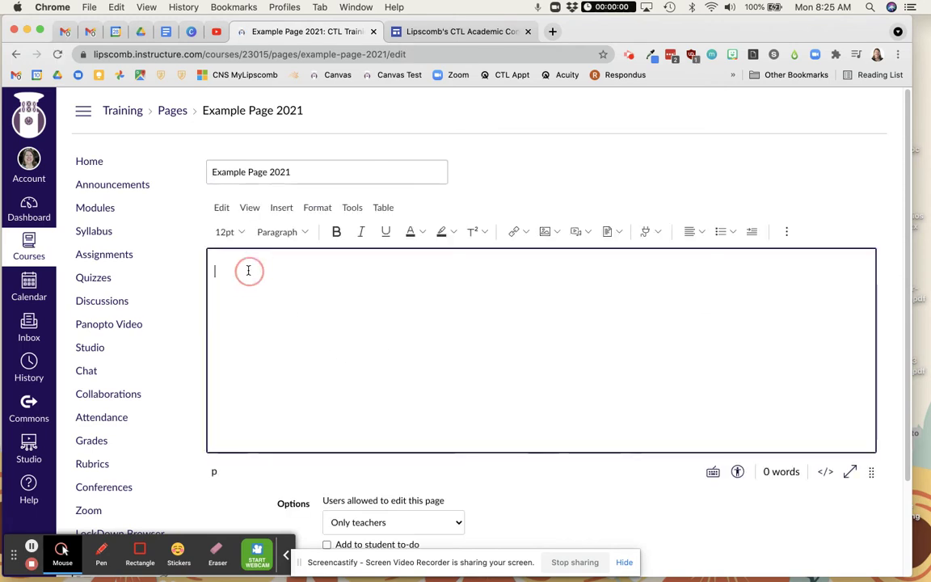
type("Welcome to")
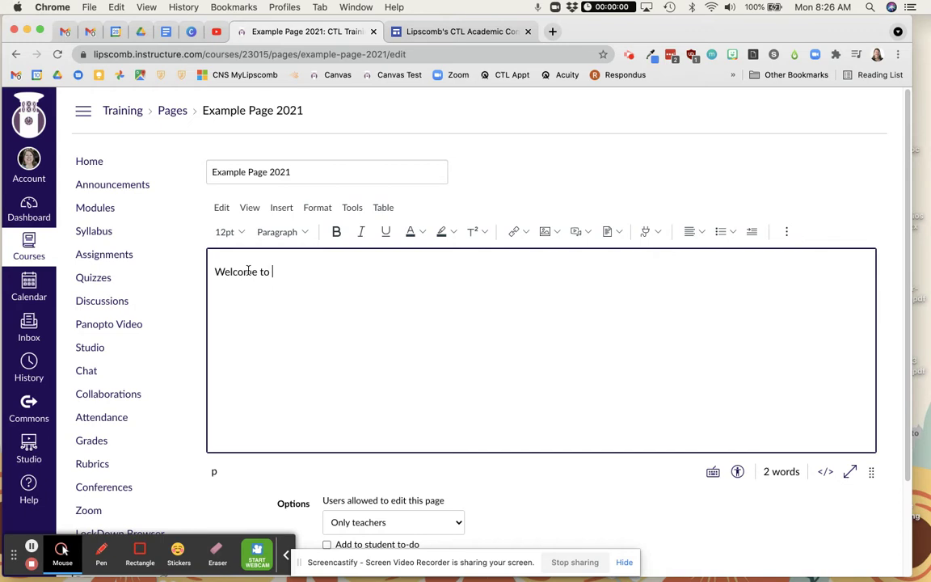
type(" the Fall 2021 Semest")
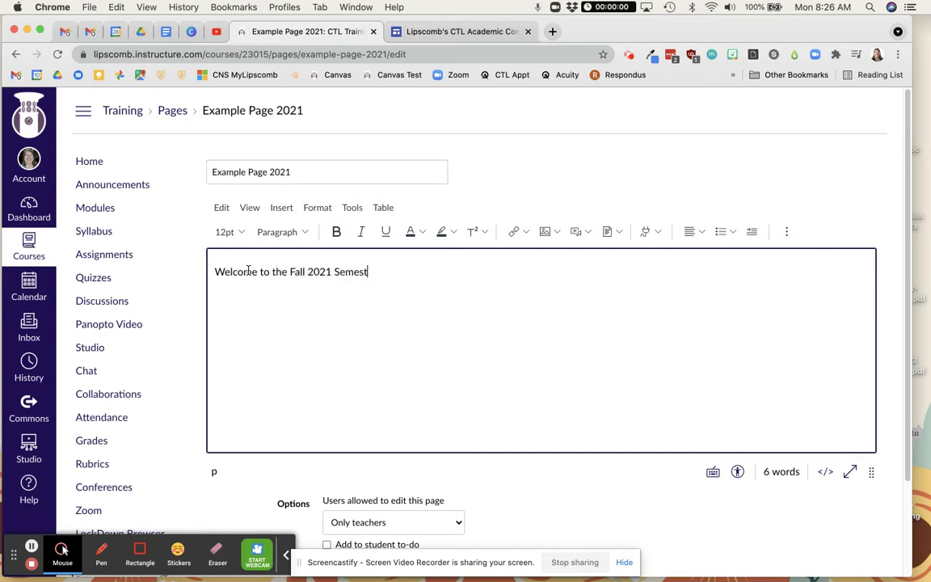
type("er! Here is what you need to do to get sharted!")
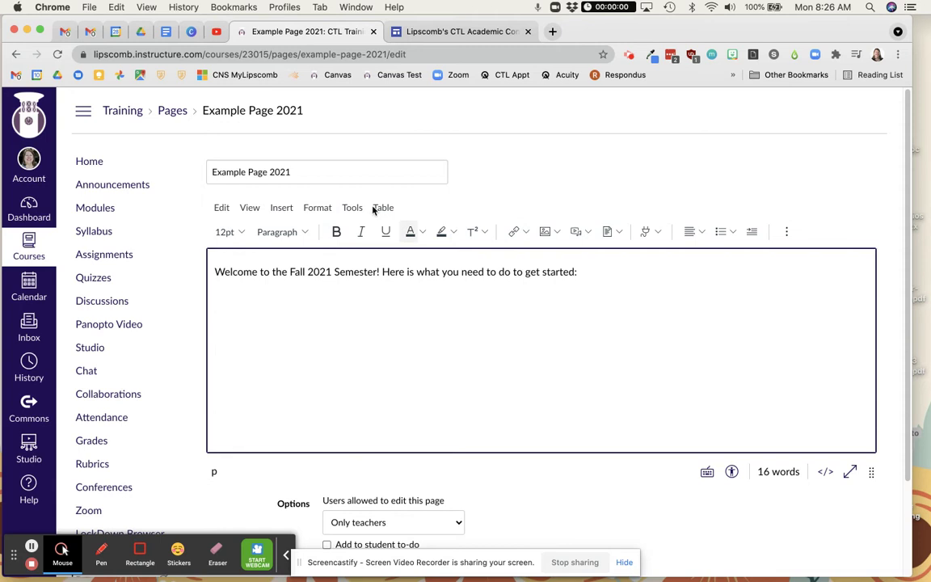
Examine the editor's options for inserting links, images, media, documents and external apps such as Studio.
left_click(275, 207)
mouse_move(291, 260)
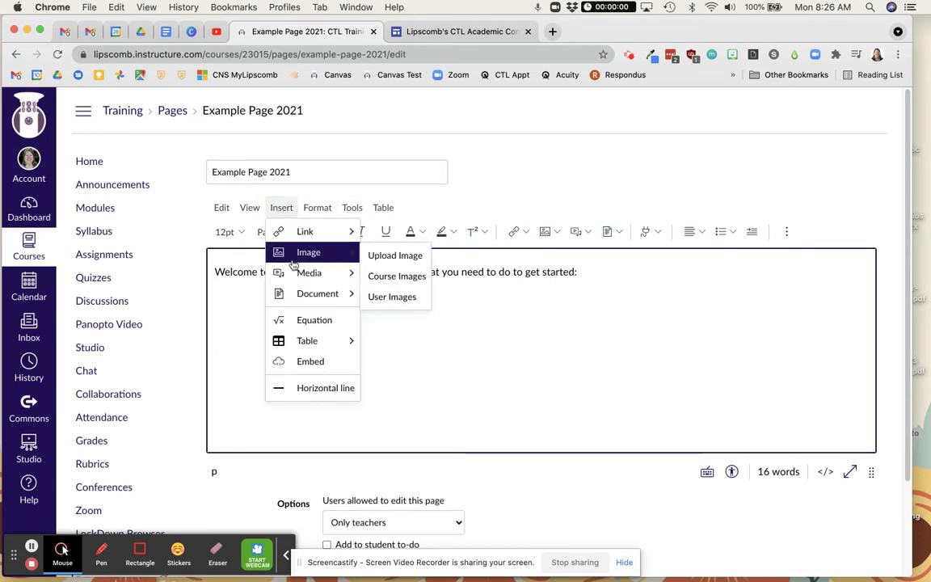
mouse_move(306, 235)
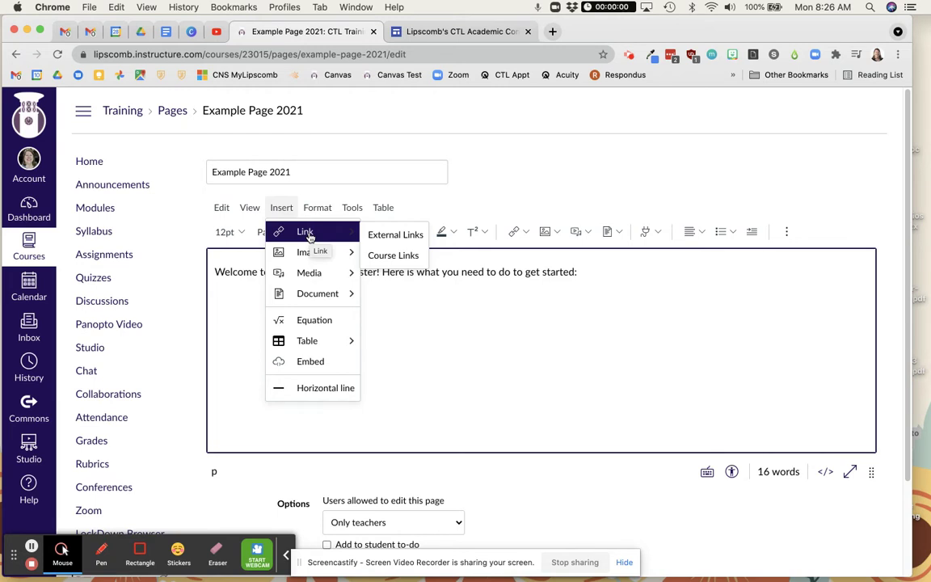
mouse_move(321, 278)
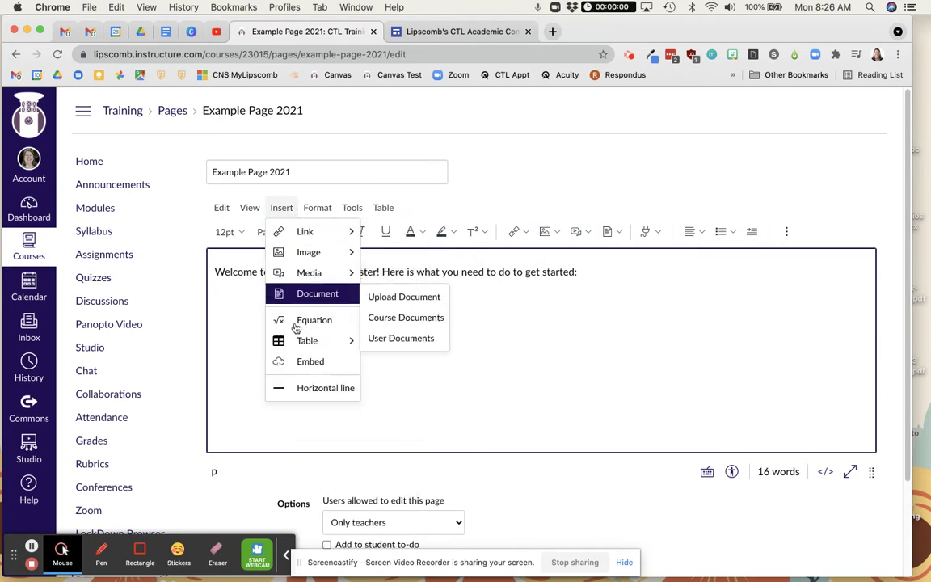
left_click(235, 271)
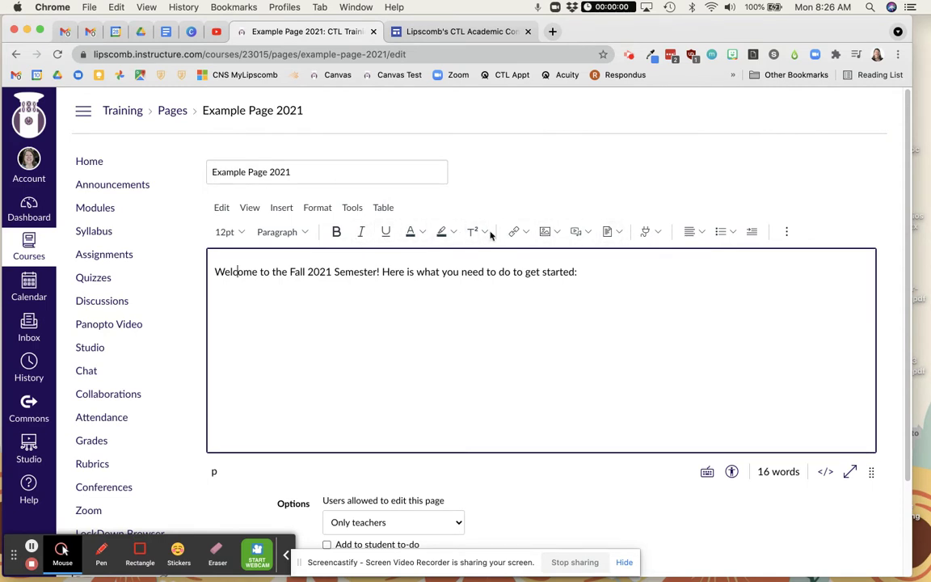
left_click(526, 232)
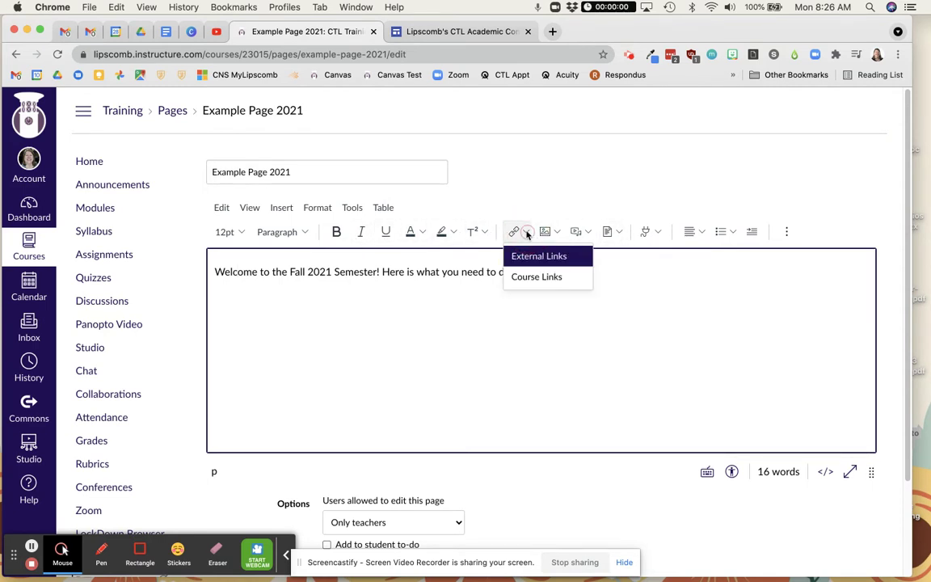
left_click(527, 233)
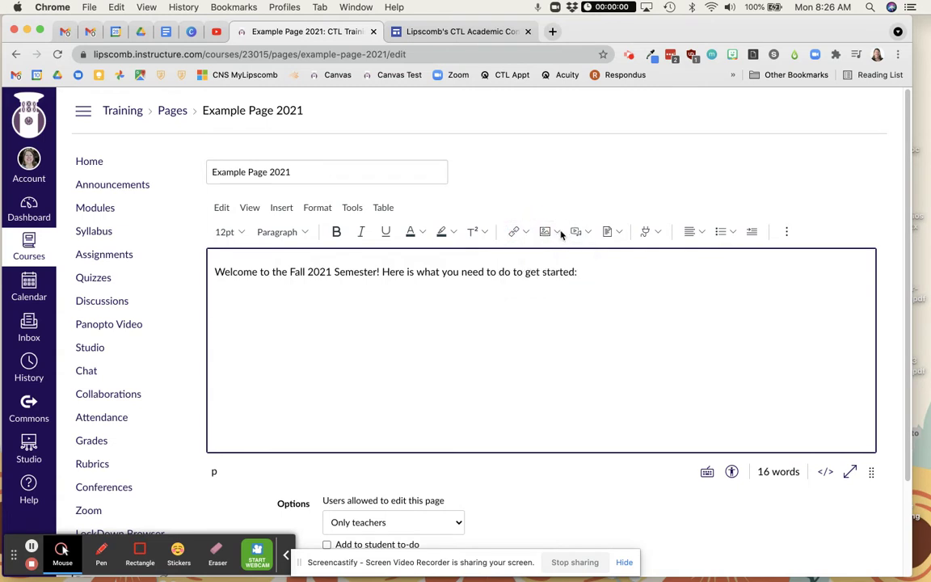
left_click(556, 233)
left_click(588, 232)
left_click(590, 232)
left_click(618, 233)
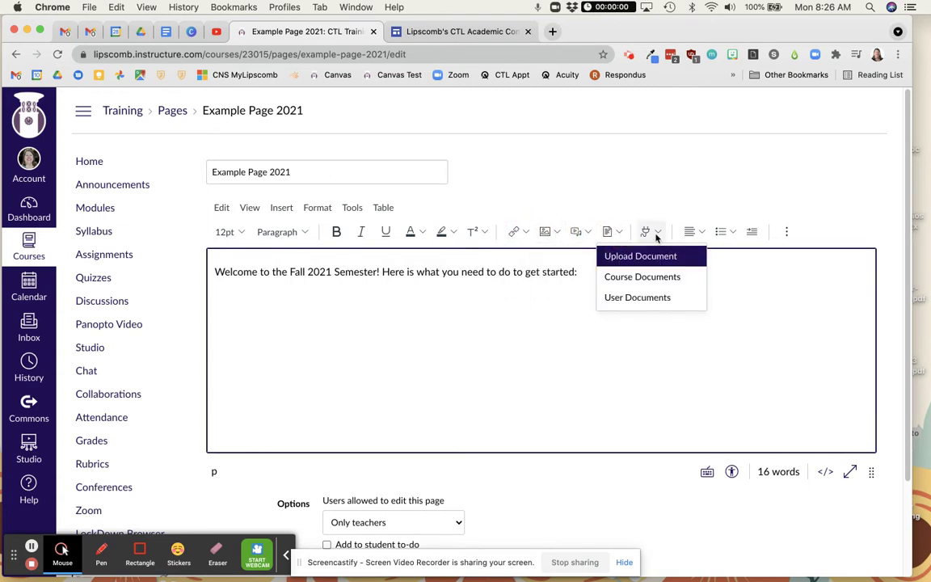
left_click(655, 233)
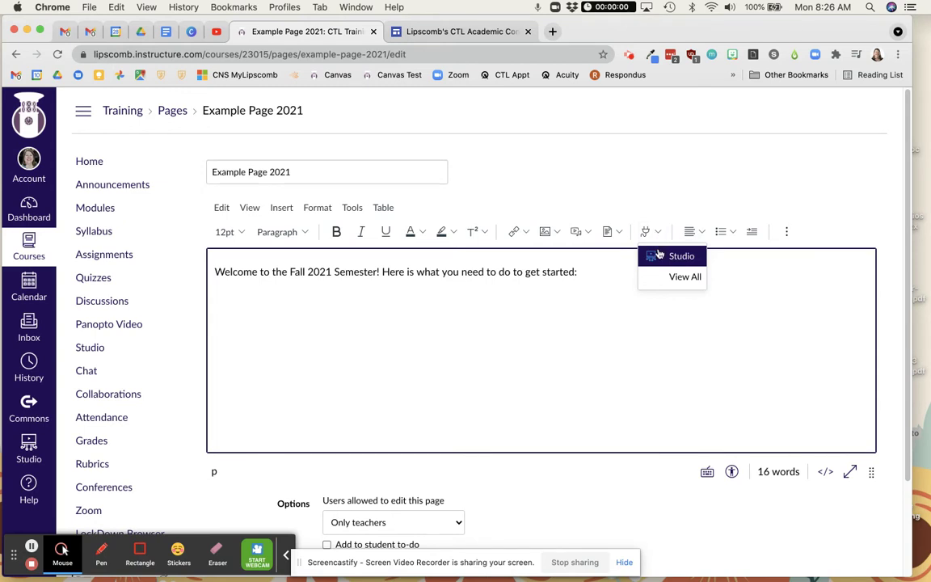
left_click(659, 233)
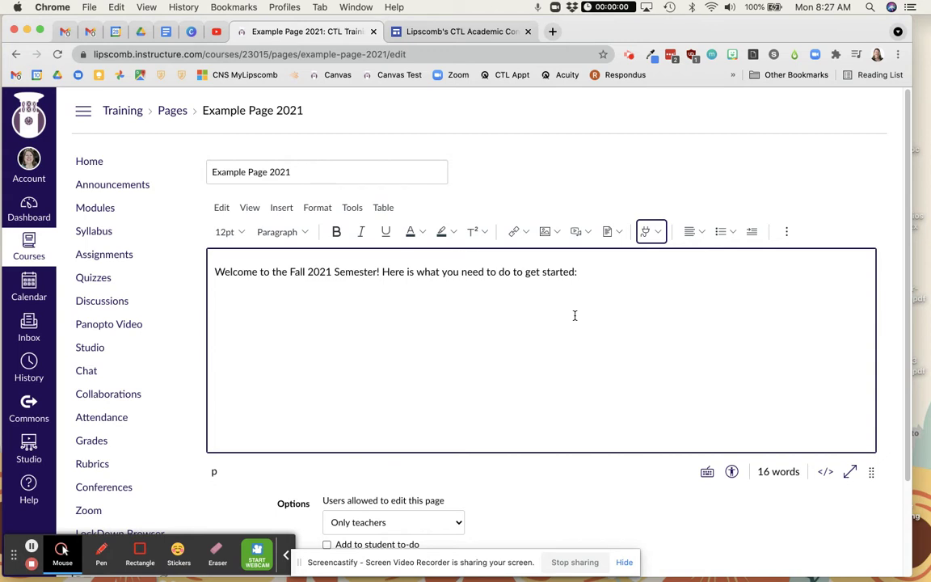
Cancel editing Example Page 2021 and discard its unsaved text.
scroll(421, 464, "down", 2)
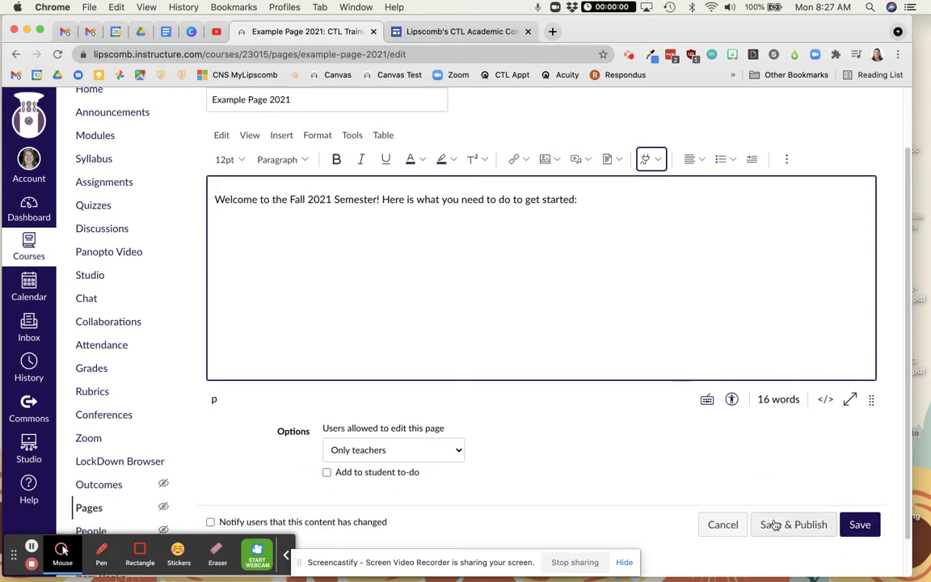
left_click(721, 525)
left_click(568, 141)
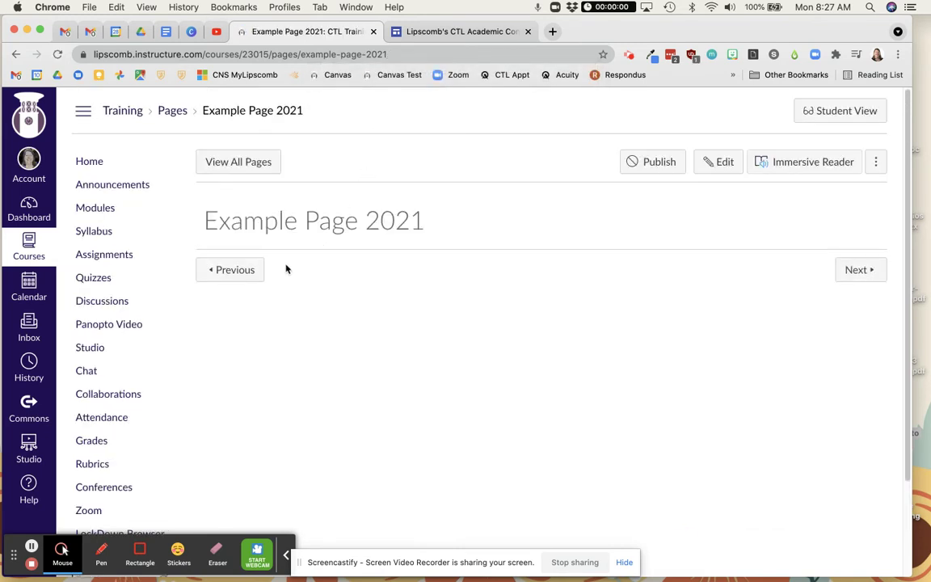
Open the "Example Overview-Start Here!" page from the Example Module, review its sections and start editing it.
left_click(95, 208)
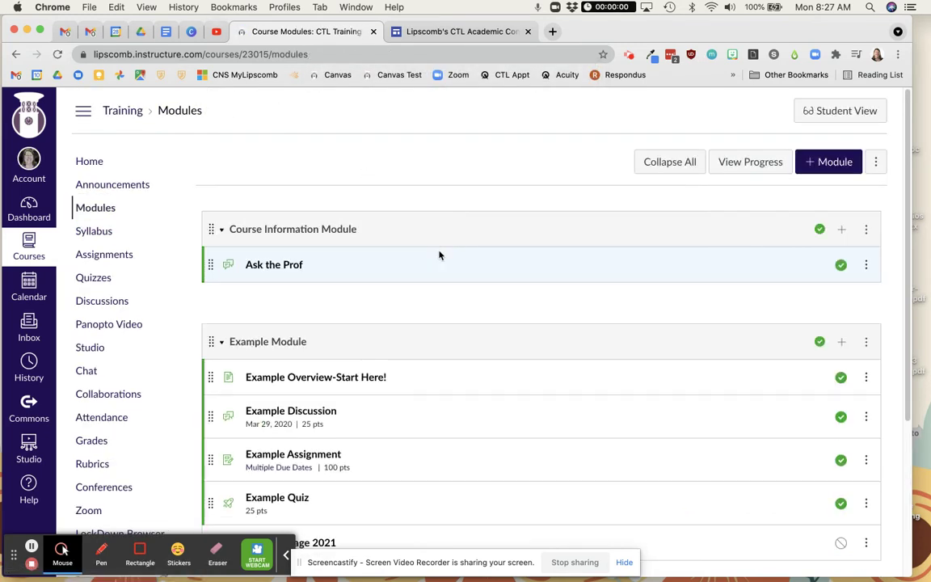
left_click(301, 380)
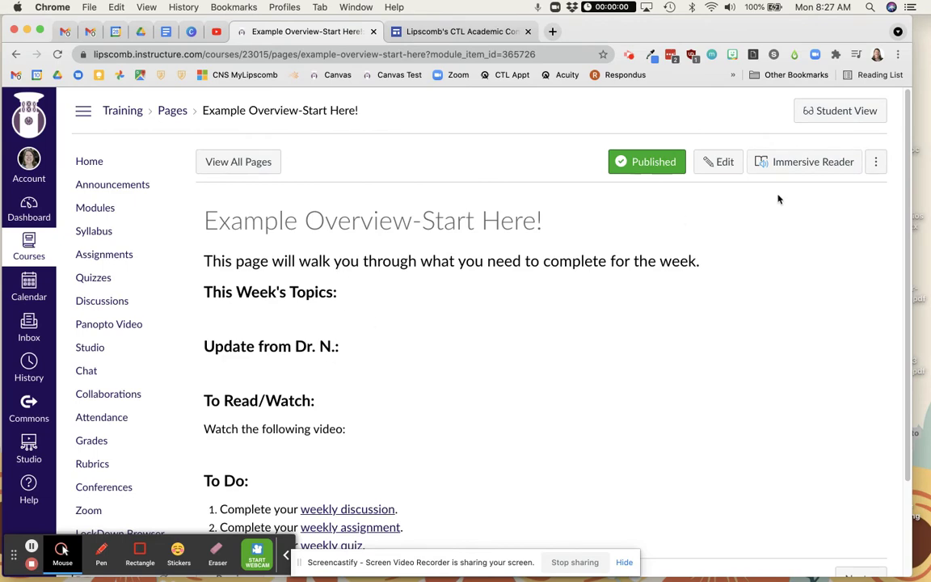
scroll(615, 307, "down", 3)
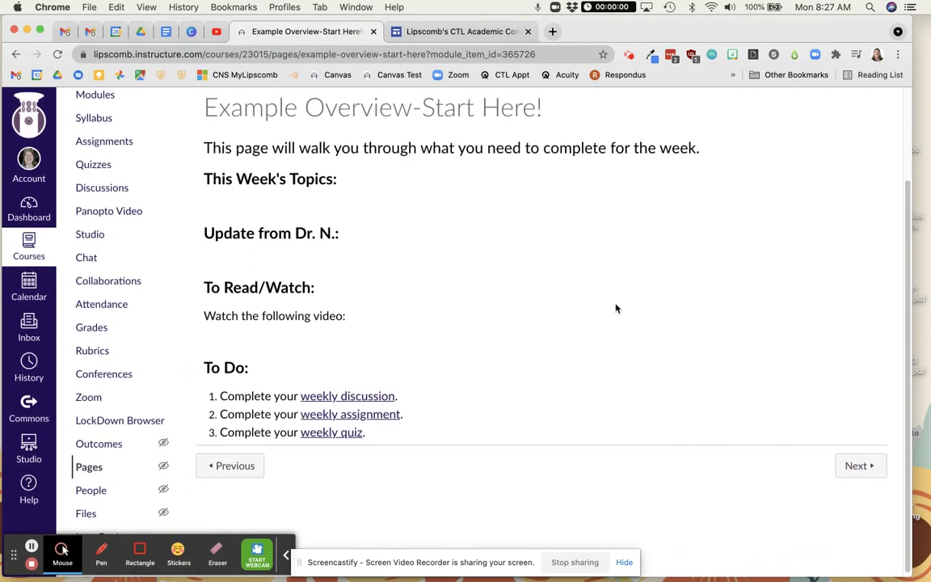
scroll(615, 307, "up", 3)
left_click(717, 106)
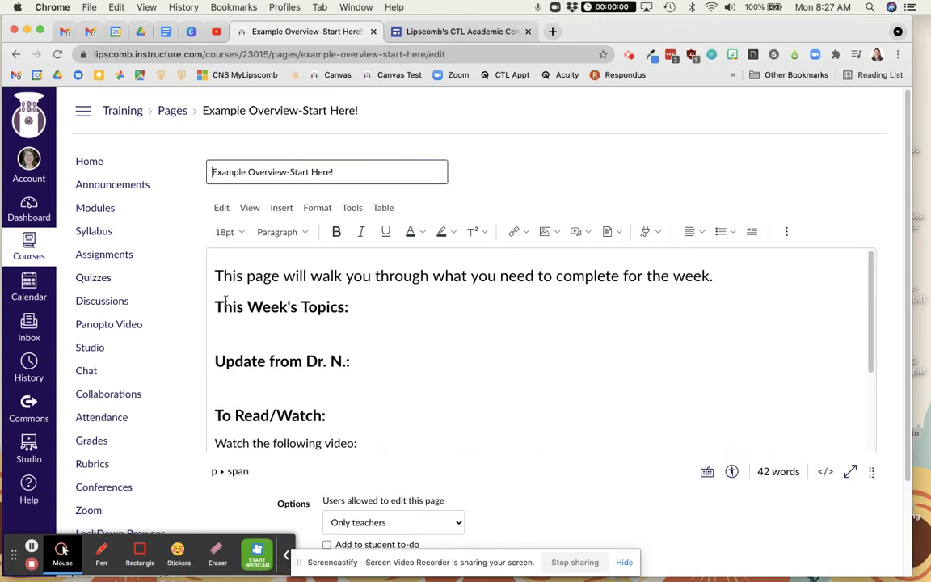
Add a blank line after the introductory sentence and a bullet reading "Survive" under "This Week's Topics:".
left_click(725, 276)
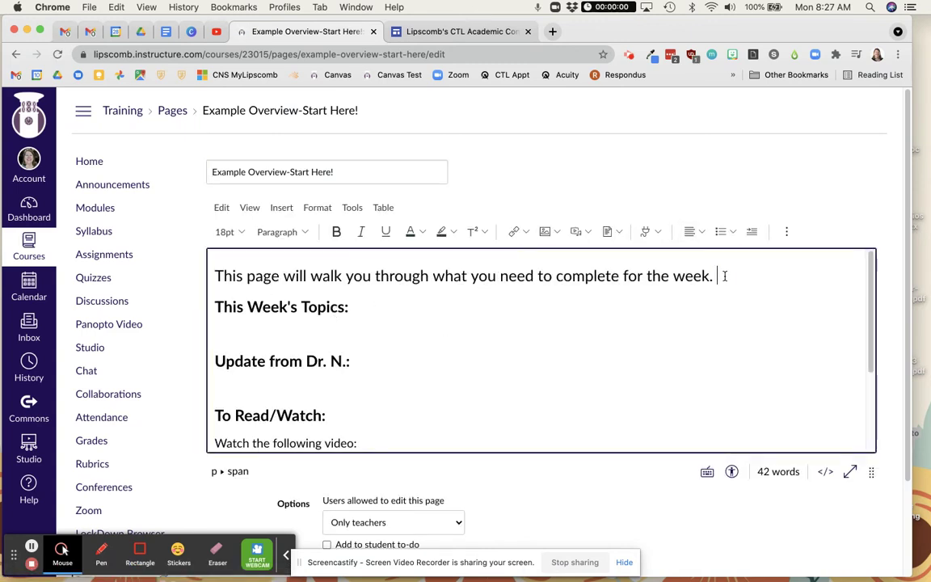
key("Return")
left_click(356, 334)
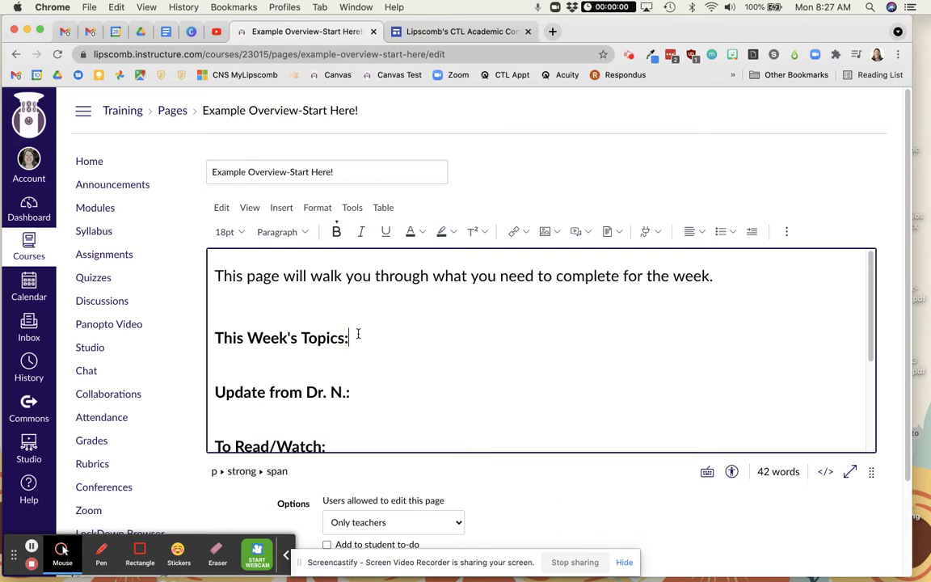
key("Return")
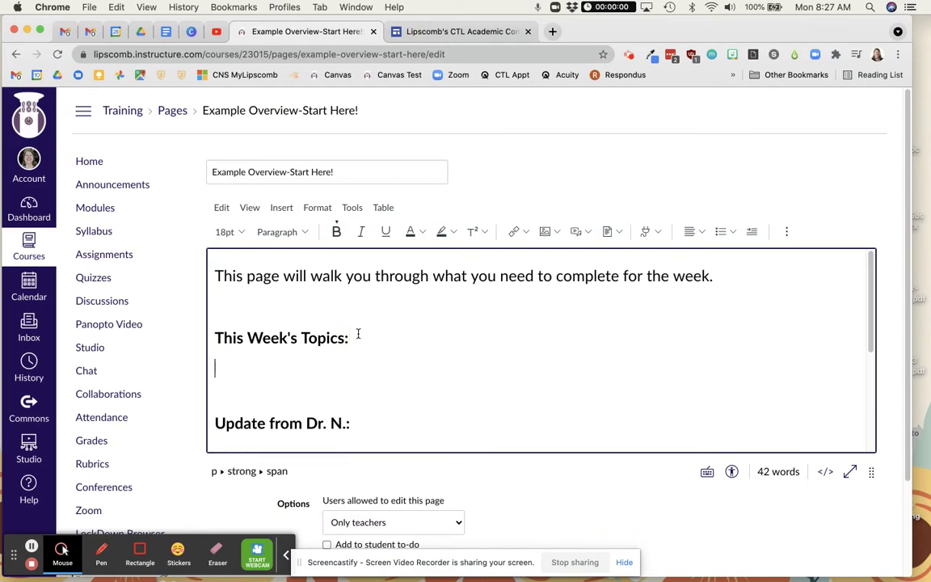
left_click(719, 232)
type("Survive")
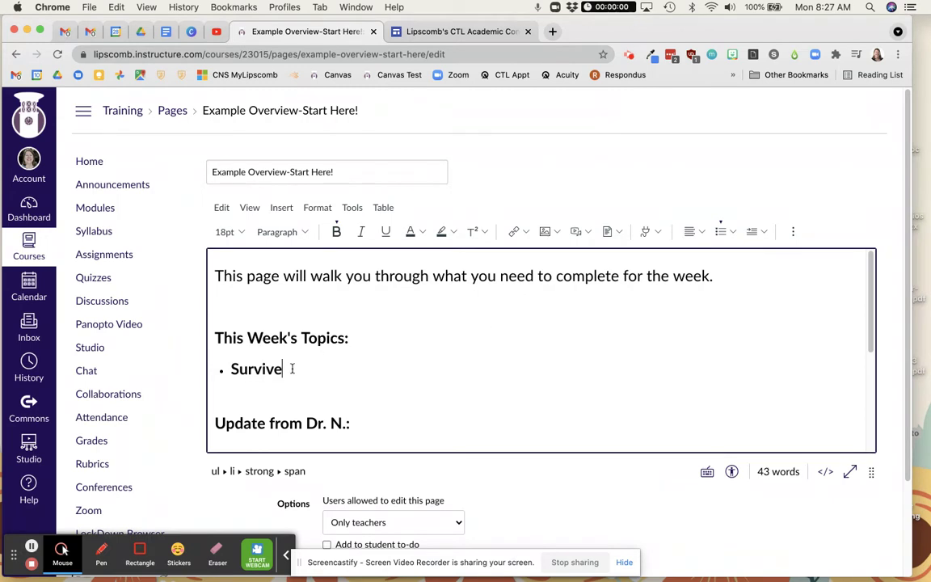
Set the "Survive" bullet under "This Week's Topics:" to 14pt and remove its bold formatting.
left_click_drag(292, 369, 216, 369)
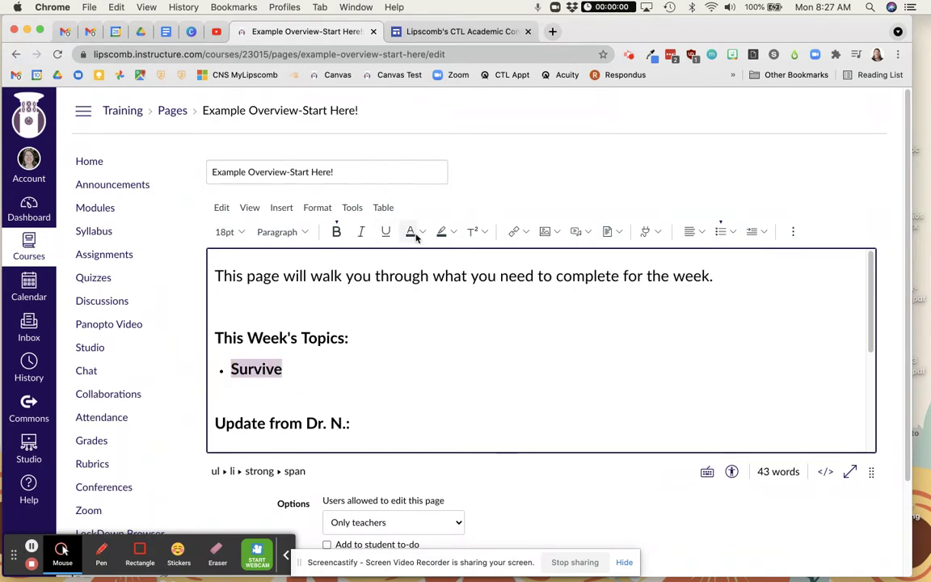
left_click(483, 233)
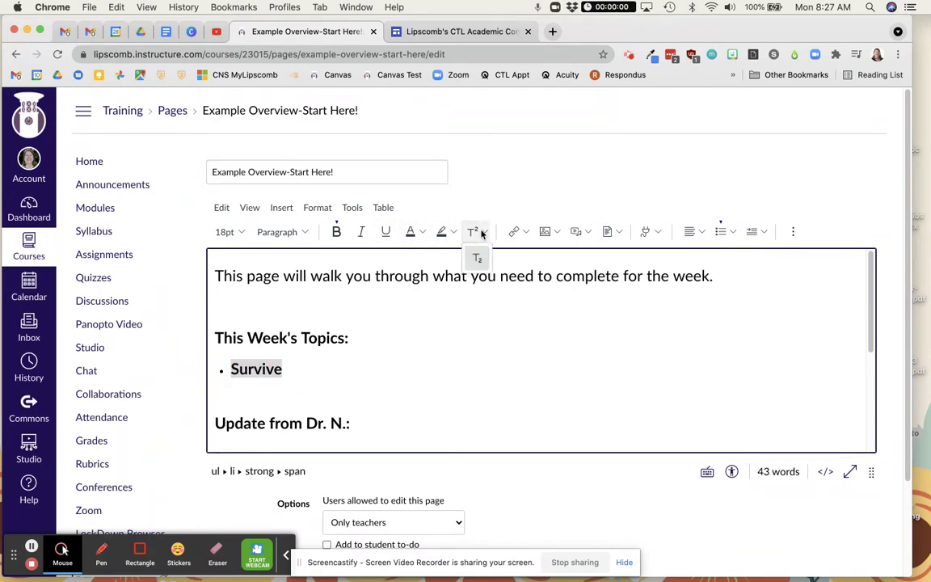
left_click(241, 232)
left_click(230, 318)
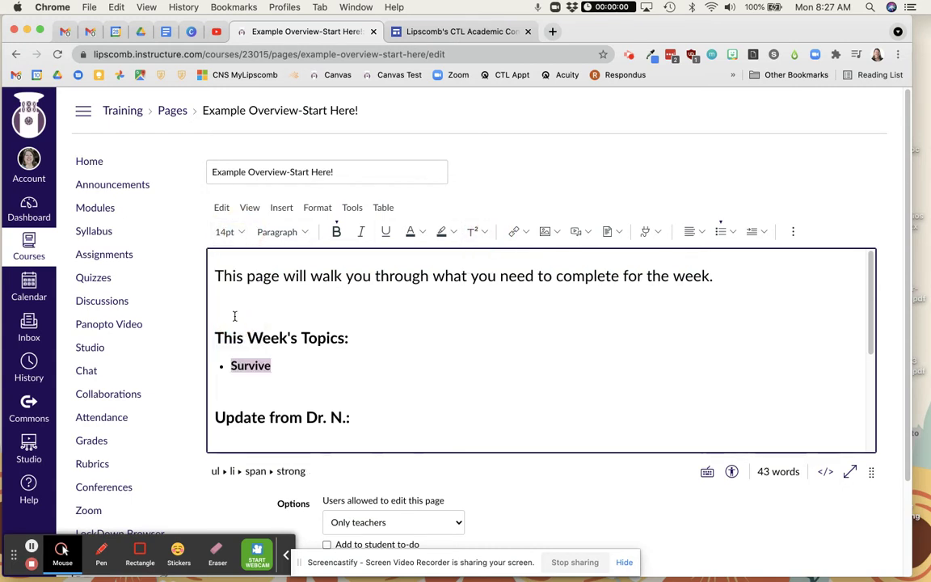
left_click(336, 232)
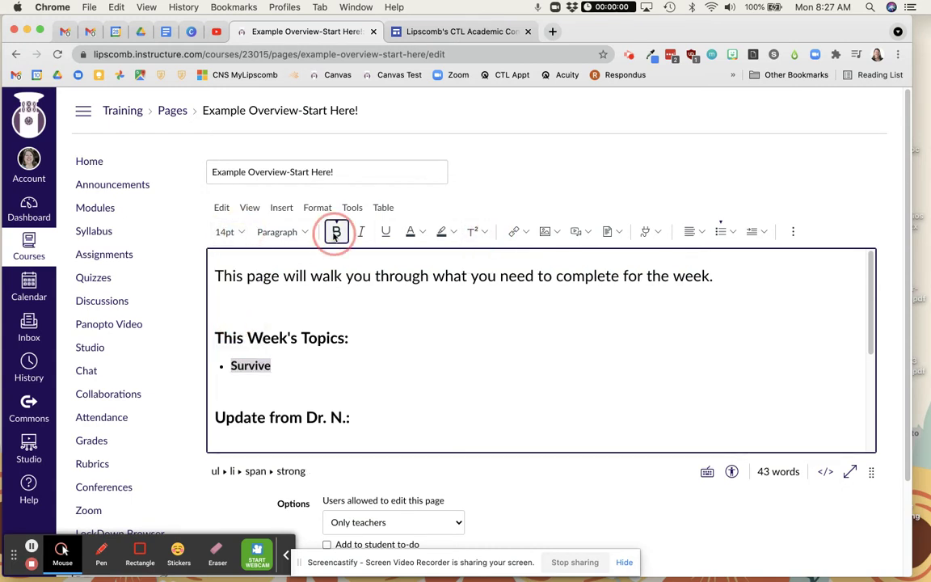
Add a second bullet reading "Thrive" below "Survive".
left_click(272, 366)
key("Return")
type("Th")
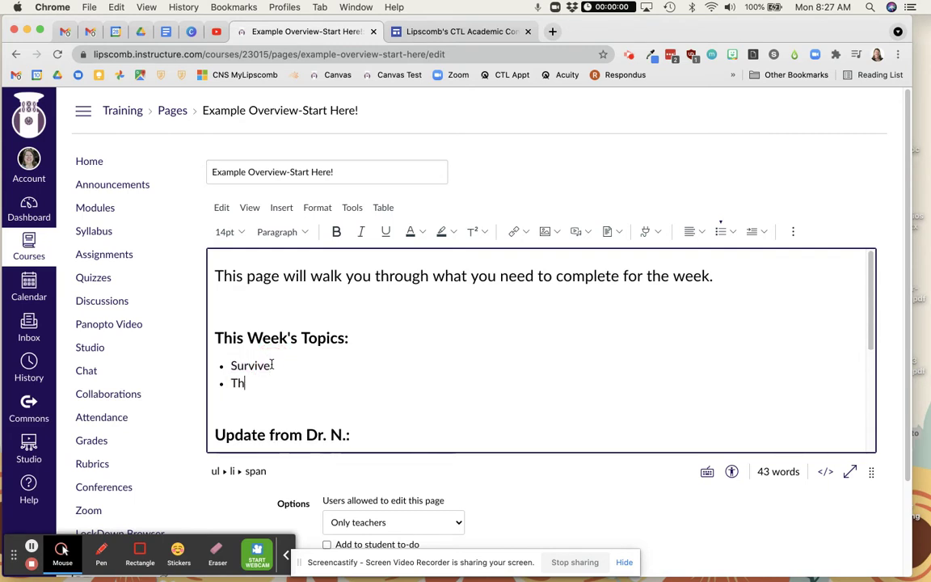
type("rive")
Add the placeholder line "dkljadljadkl;ad" beneath the "Update from" heading and set it to 14pt.
scroll(329, 369, "down", 3)
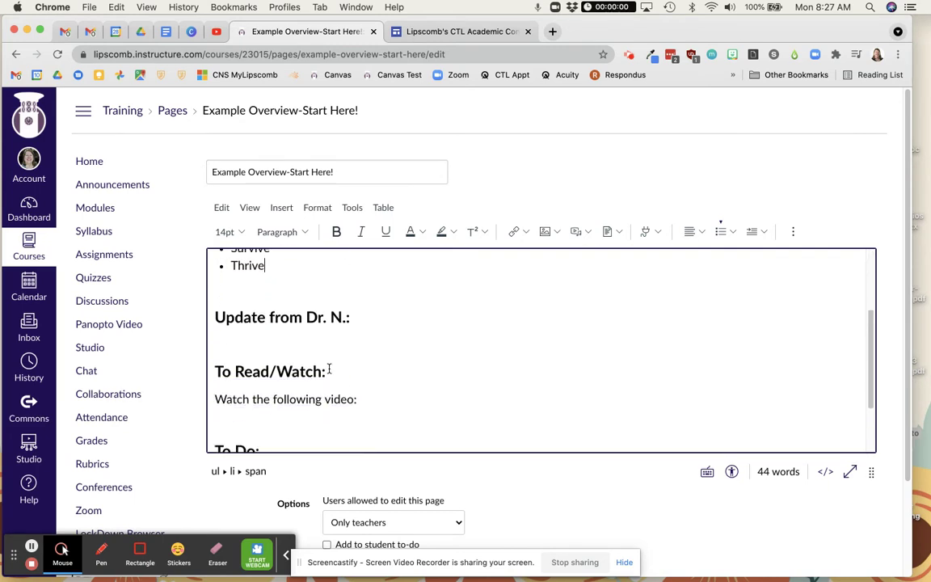
left_click(358, 317)
key("Return")
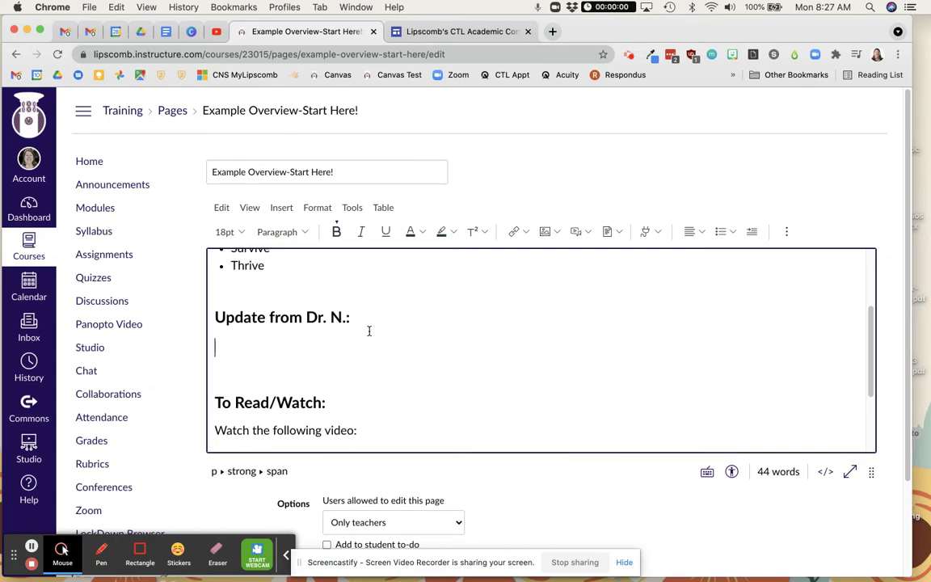
type("dkljadljadkl;ad")
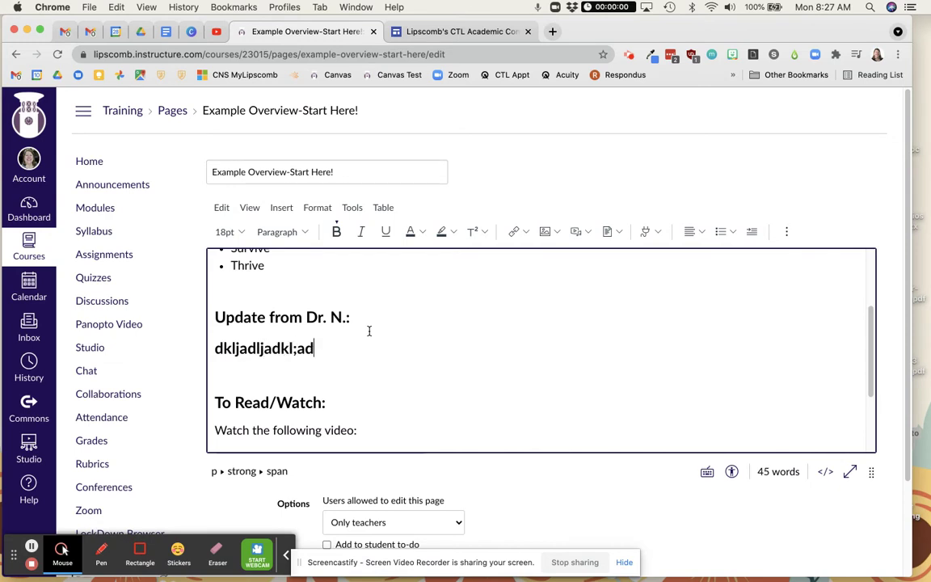
left_click(321, 350)
left_click_drag(256, 348, 215, 348)
left_click(226, 232)
left_click(230, 320)
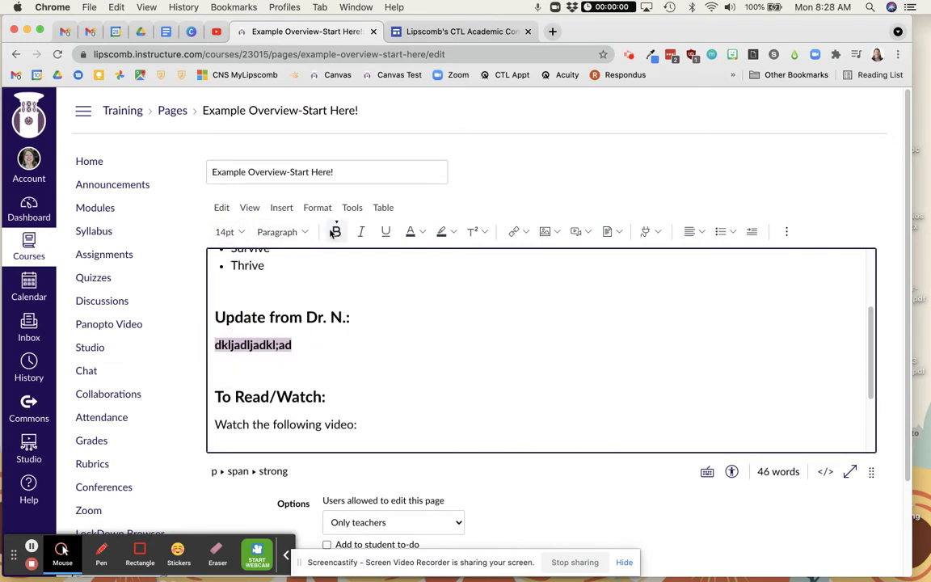
Embed the "Learning Choices:HyperDocs" video from the Studio library on a new line below "Watch the following video:".
scroll(311, 323, "down", 3)
left_click(378, 314)
key("Return")
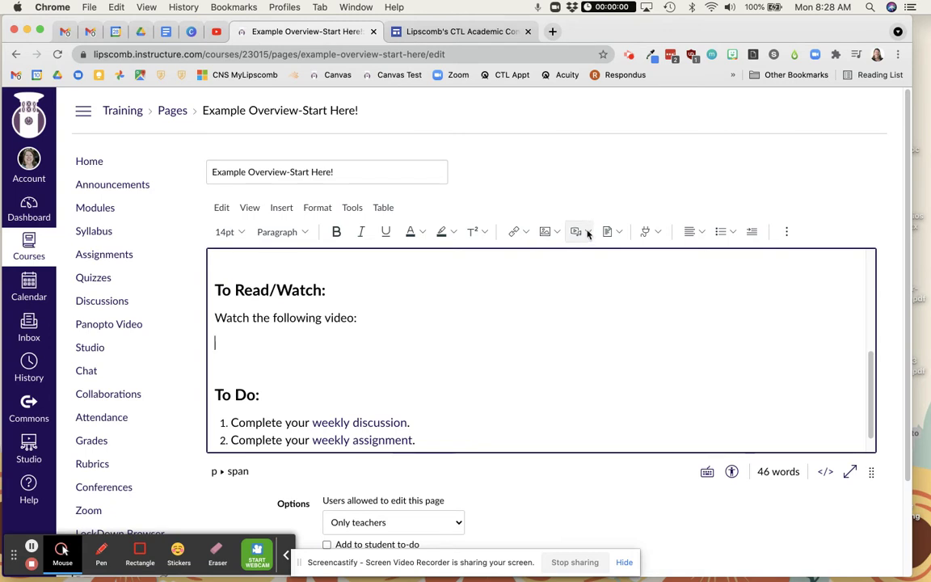
left_click(657, 233)
left_click(675, 256)
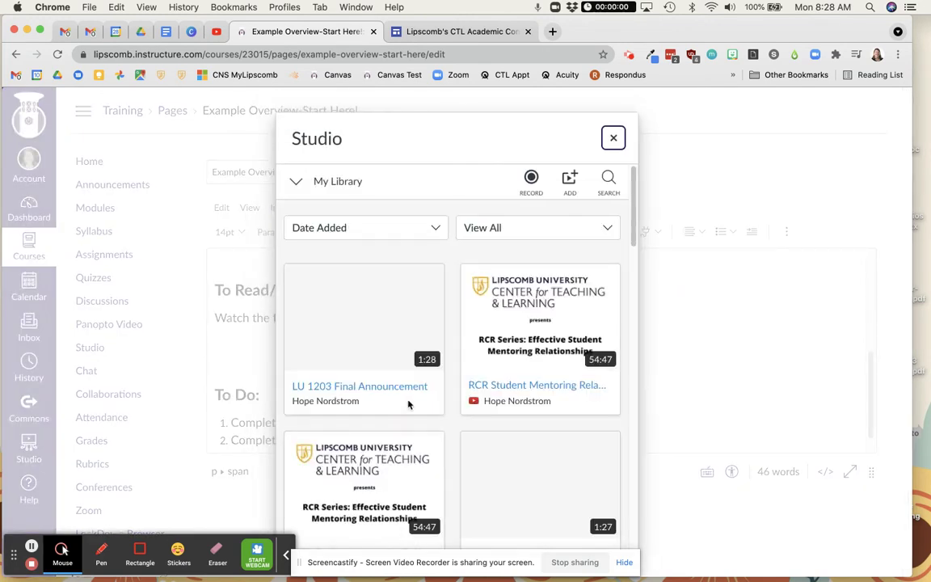
mouse_move(371, 394)
scroll(370, 394, "down", 10)
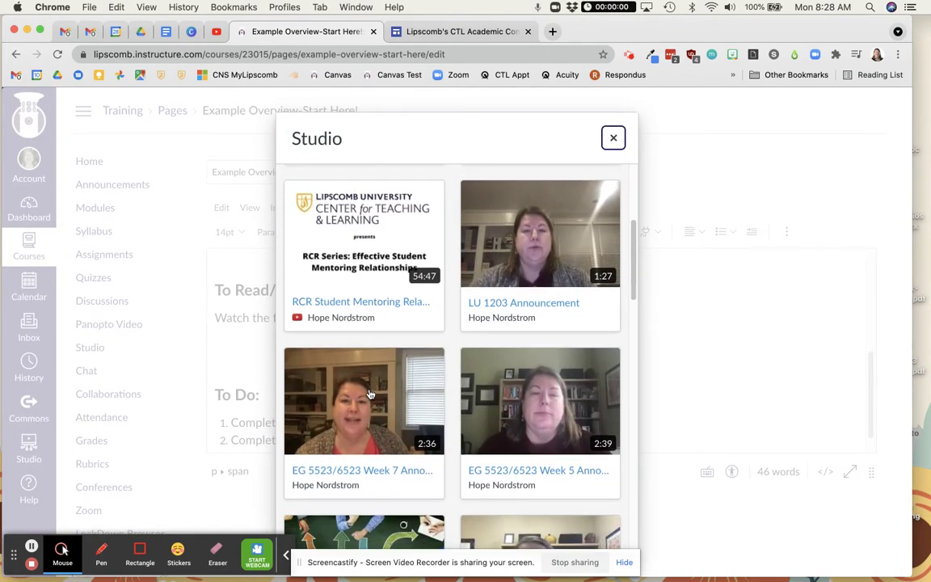
scroll(371, 394, "down", 10)
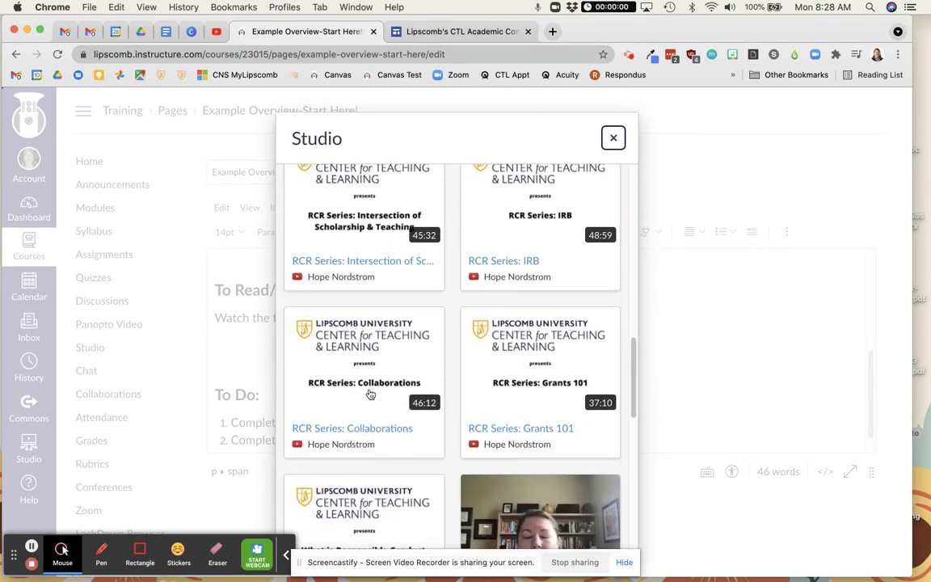
scroll(371, 393, "down", 3)
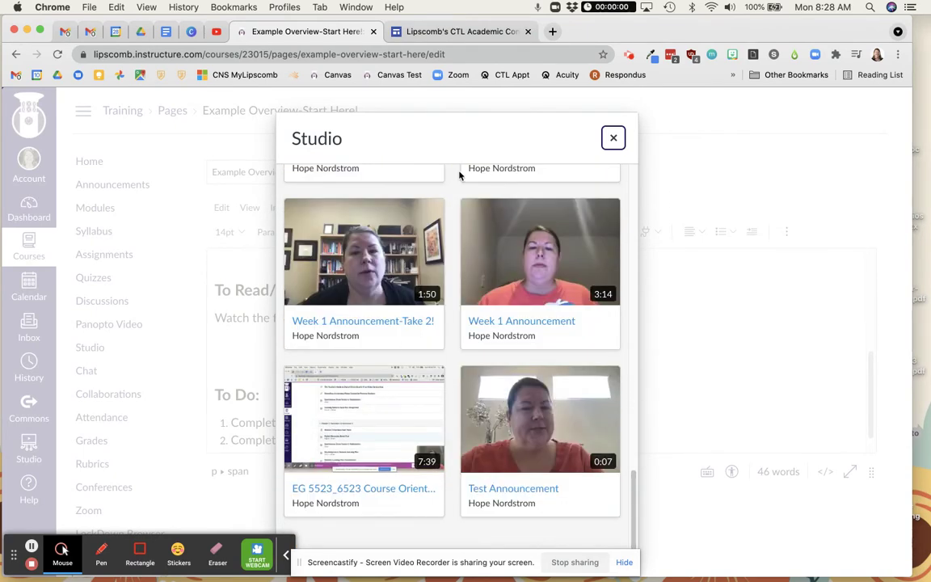
scroll(395, 311, "up", 20)
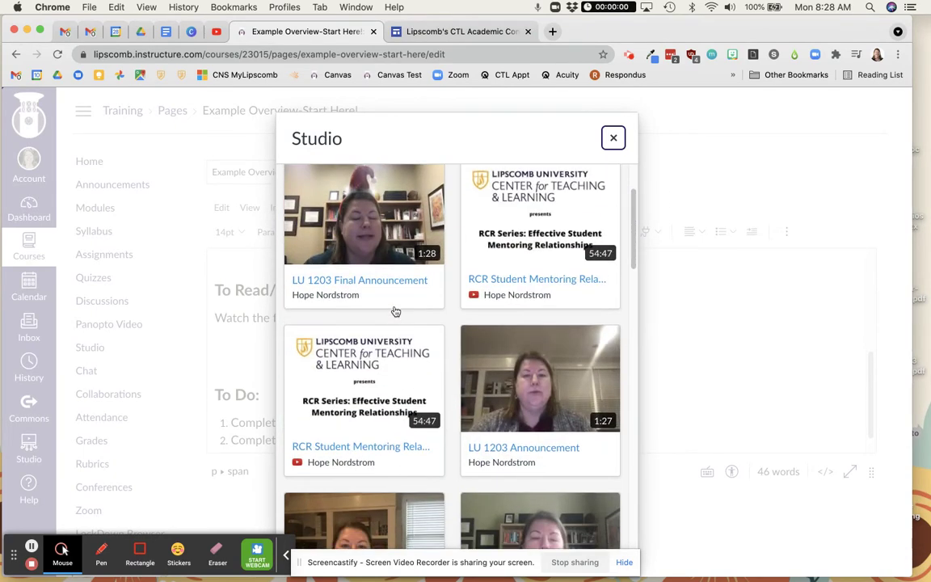
scroll(396, 312, "down", 5)
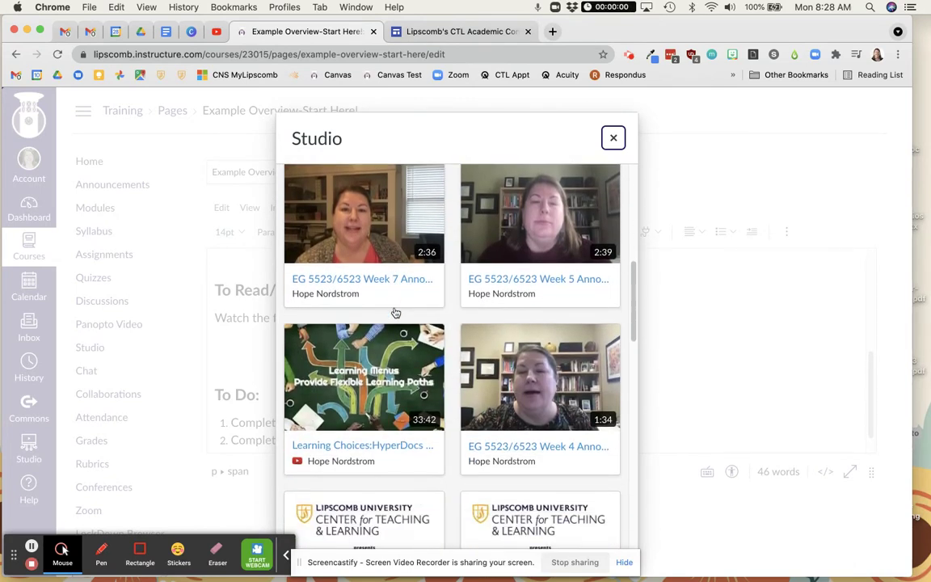
left_click(376, 343)
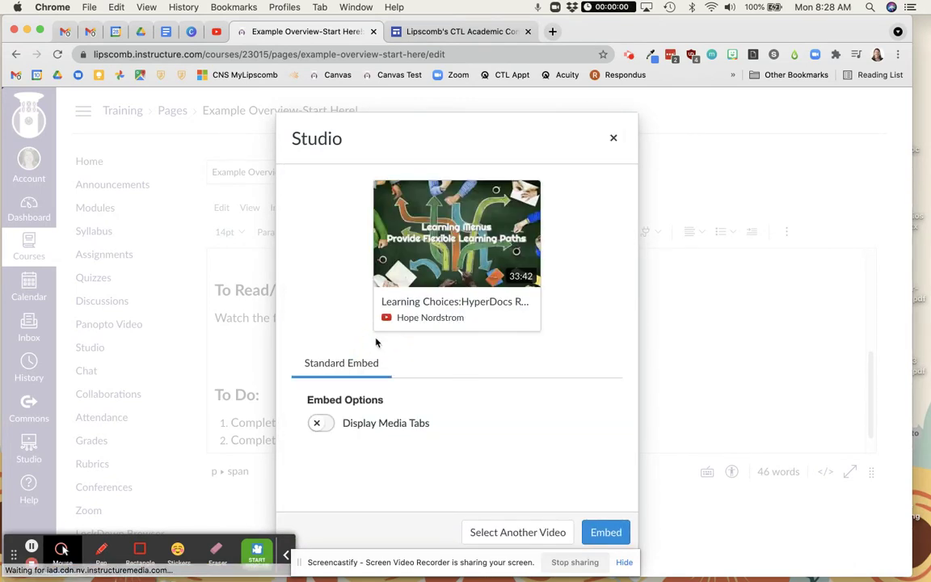
left_click(605, 531)
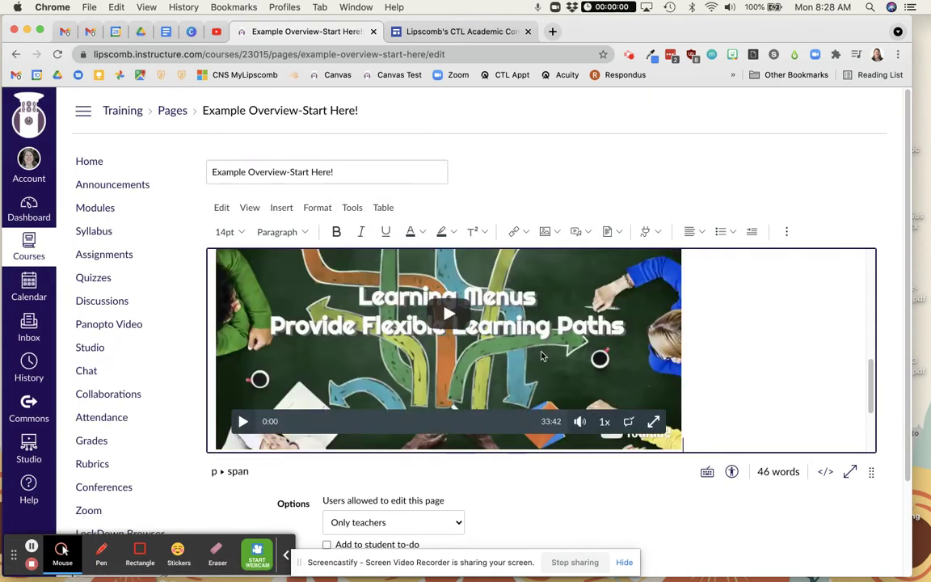
Reopen the Studio library from the line below the embedded video, look at its record and add options, and close it without embedding anything.
scroll(541, 356, "up", 3)
scroll(541, 355, "down", 5)
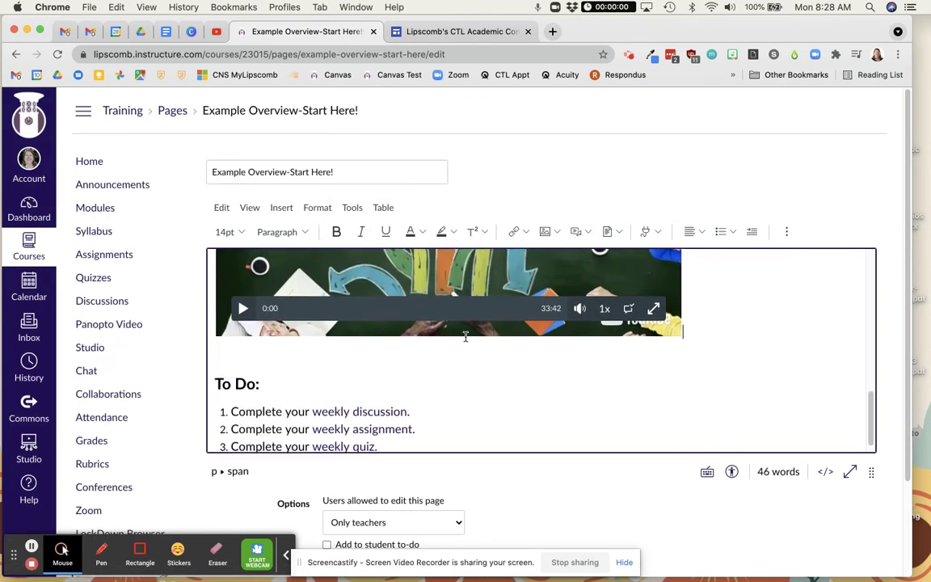
left_click(258, 353)
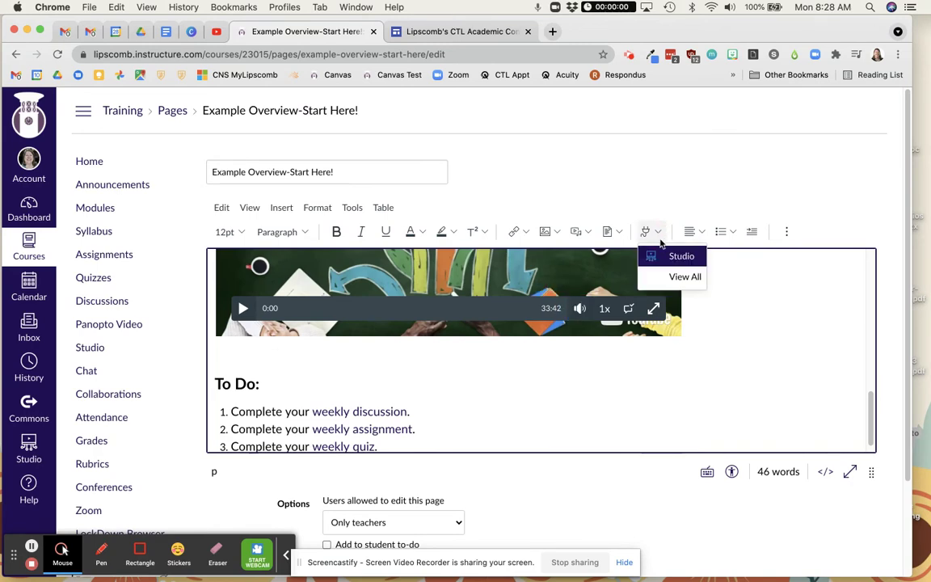
left_click(677, 255)
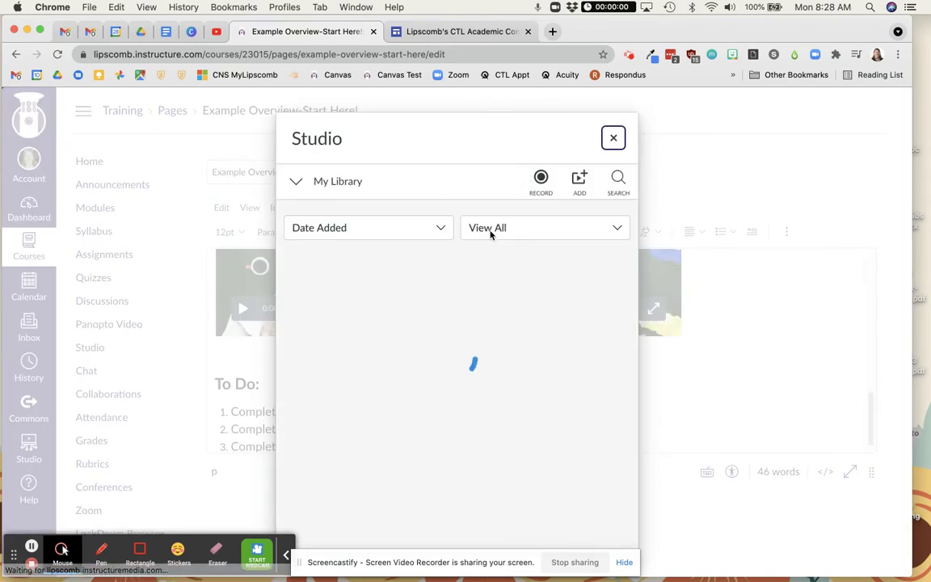
left_click(569, 182)
left_click(604, 206)
left_click(613, 138)
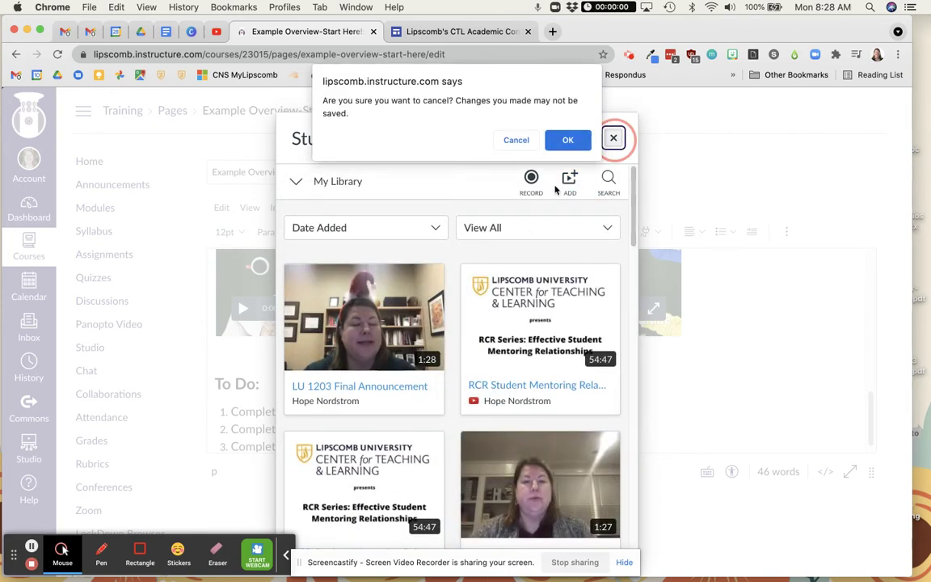
left_click(515, 140)
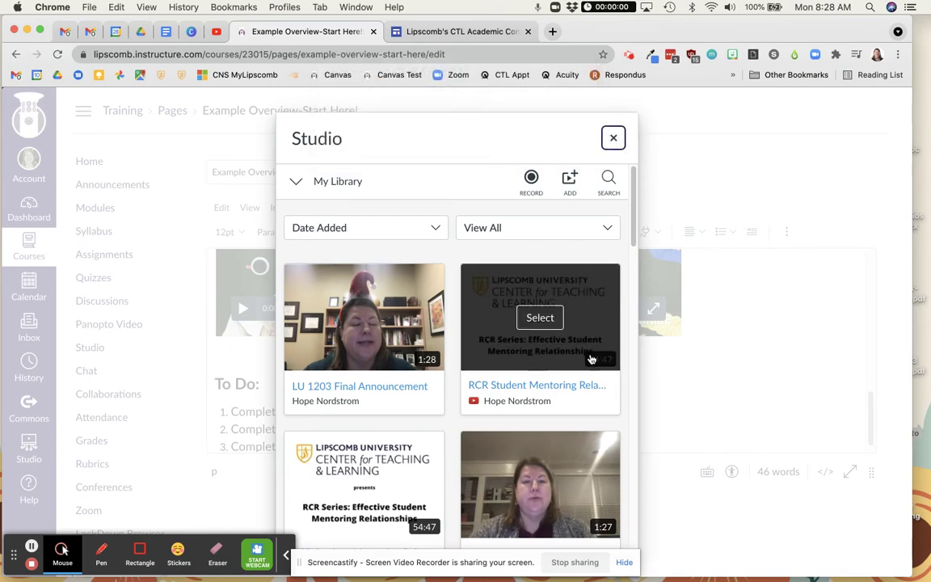
left_click(613, 139)
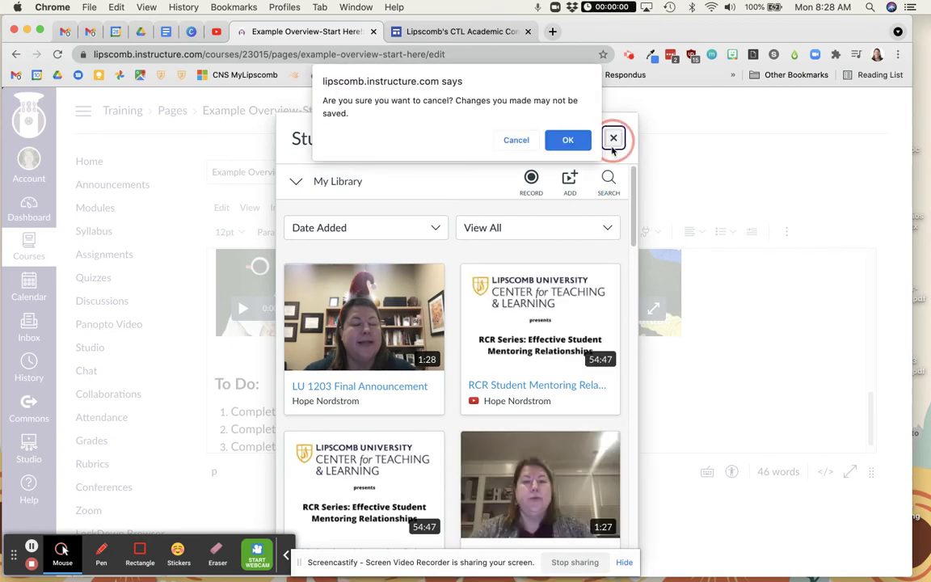
left_click(565, 140)
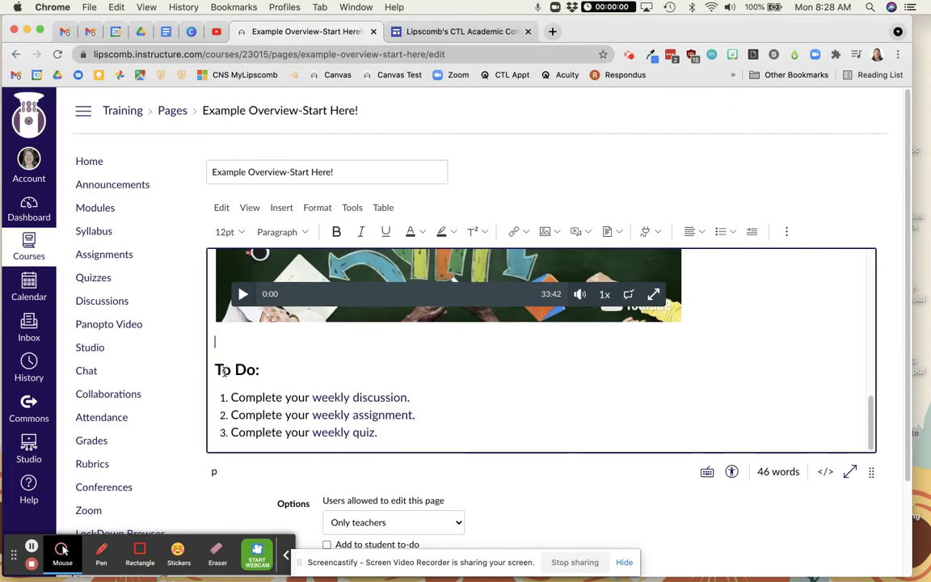
Remove the link from "weekly discussion" in the To Do list and relink the text to the course's Example Discussion.
left_click(407, 397)
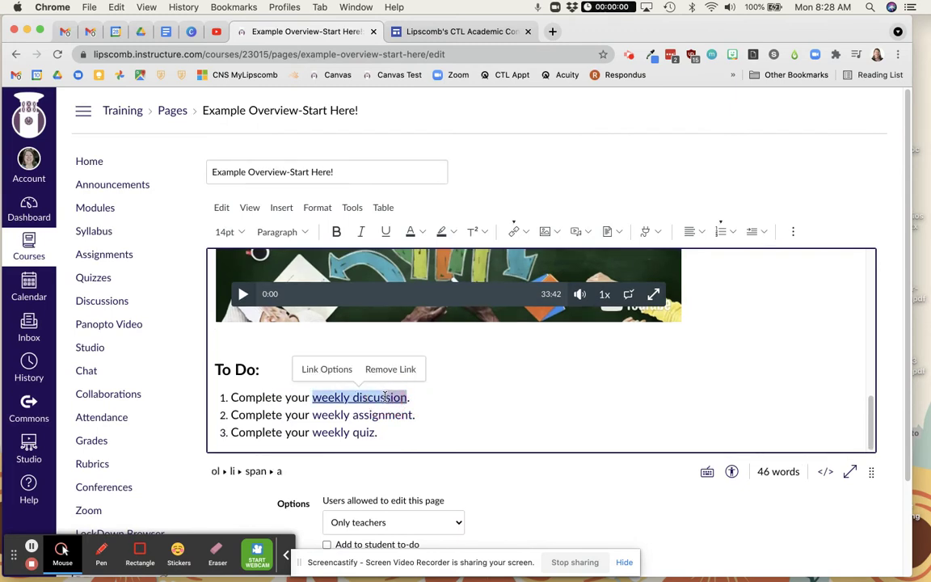
left_click(396, 368)
left_click_drag(408, 396, 314, 398)
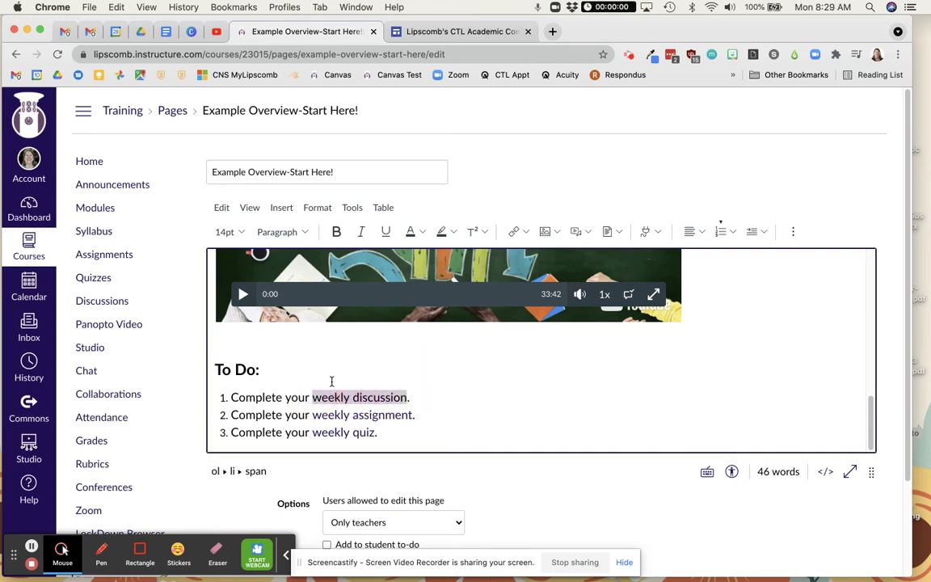
left_click(526, 232)
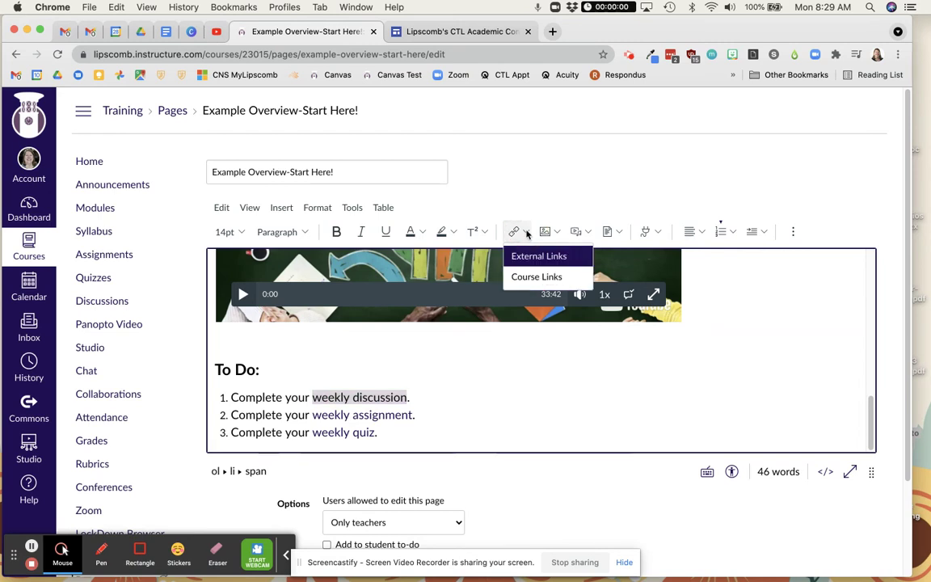
left_click(526, 277)
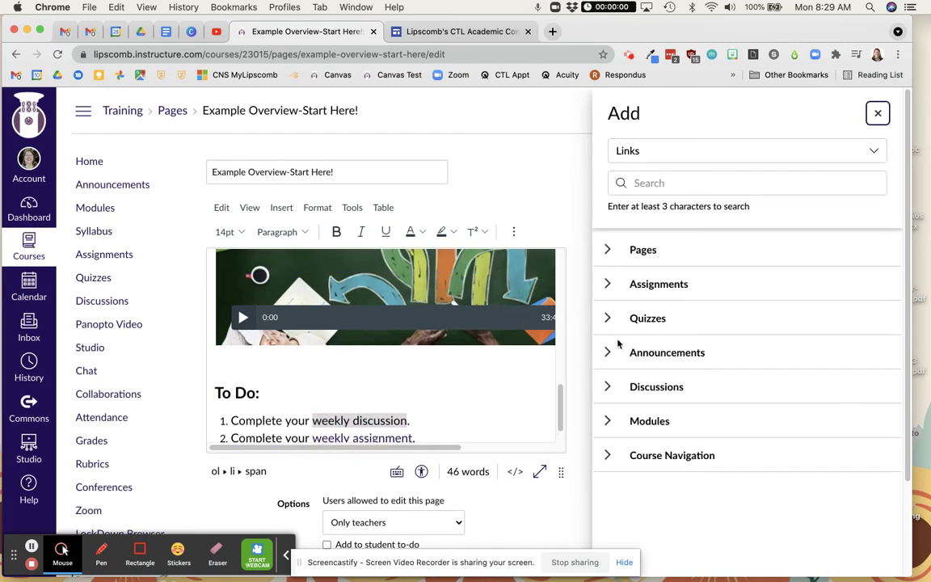
left_click(664, 388)
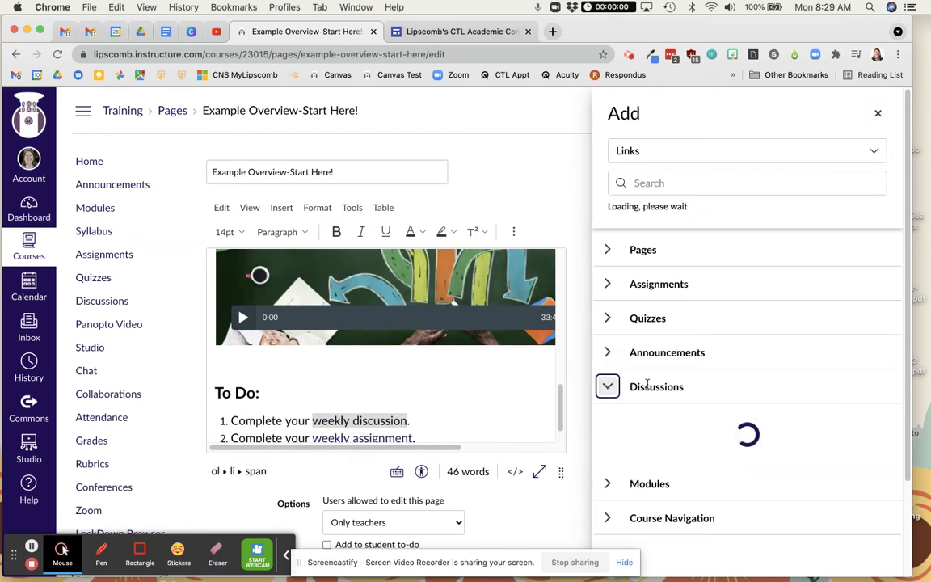
scroll(689, 453, "down", 3)
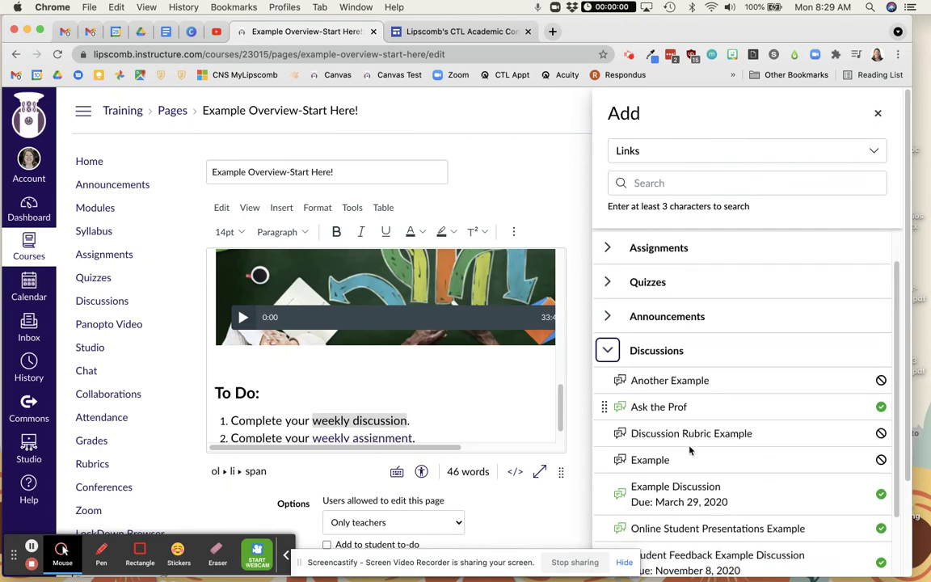
left_click(683, 413)
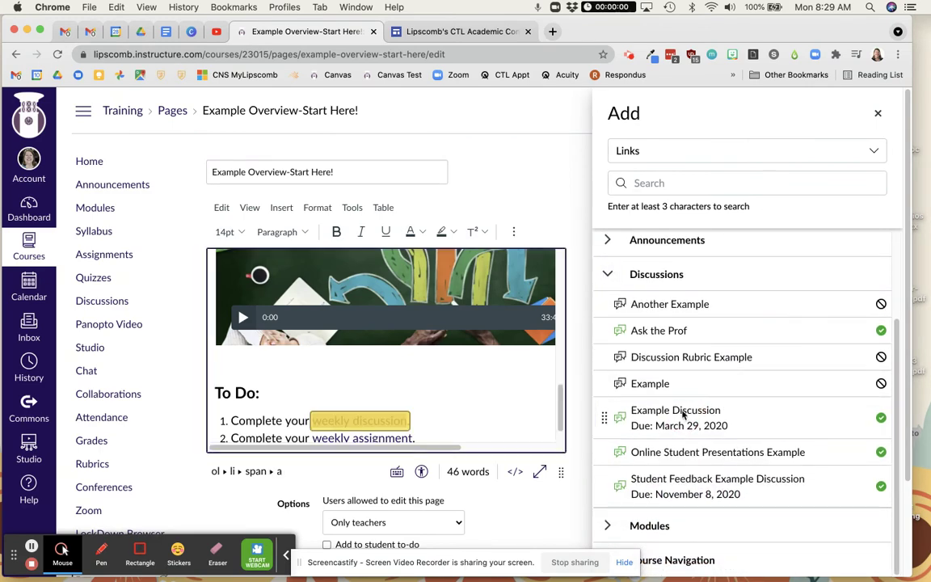
Remove the link from "weekly assignment" in the To Do list and relink the text to the course's Example Assignment.
left_click(452, 431)
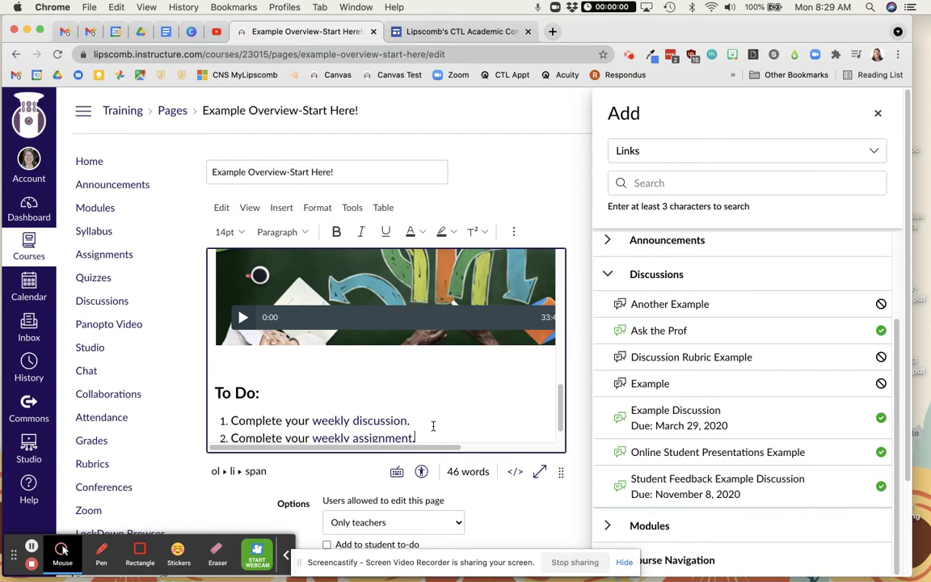
scroll(410, 417, "down", 1)
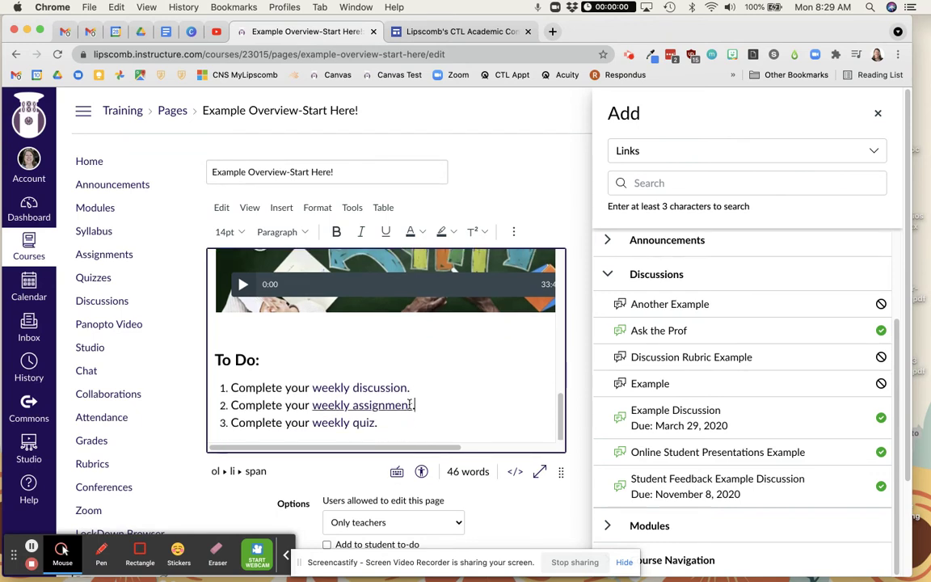
left_click_drag(413, 406, 312, 404)
left_click(397, 377)
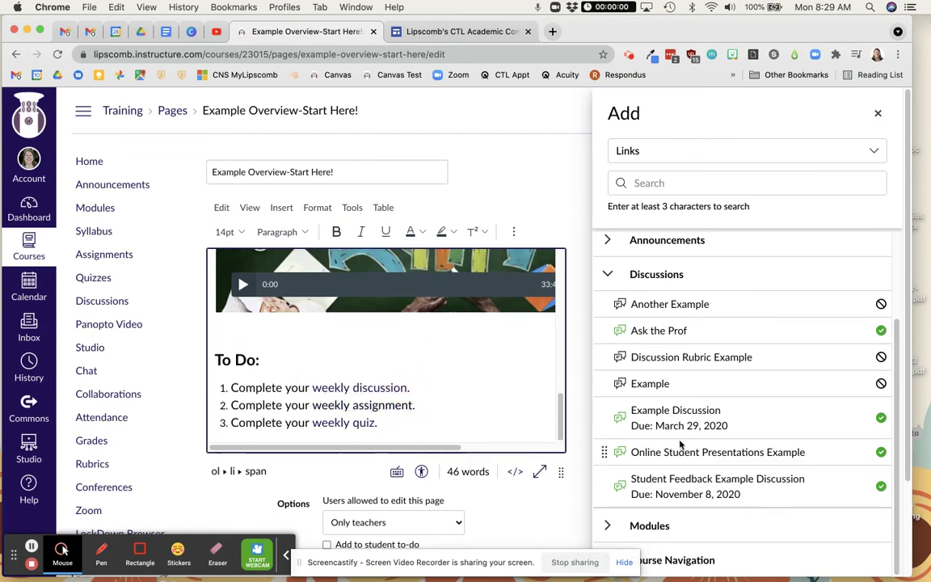
left_click(609, 276)
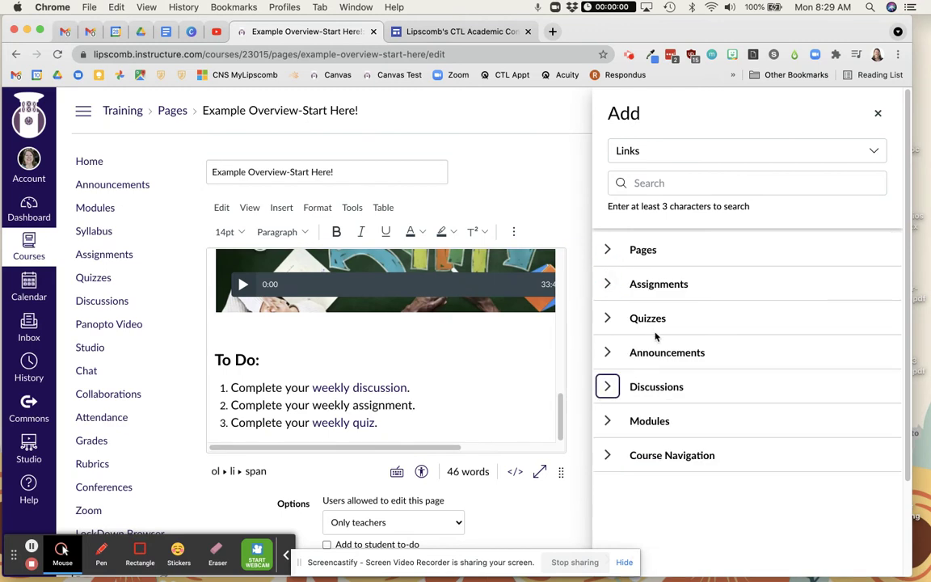
left_click(609, 285)
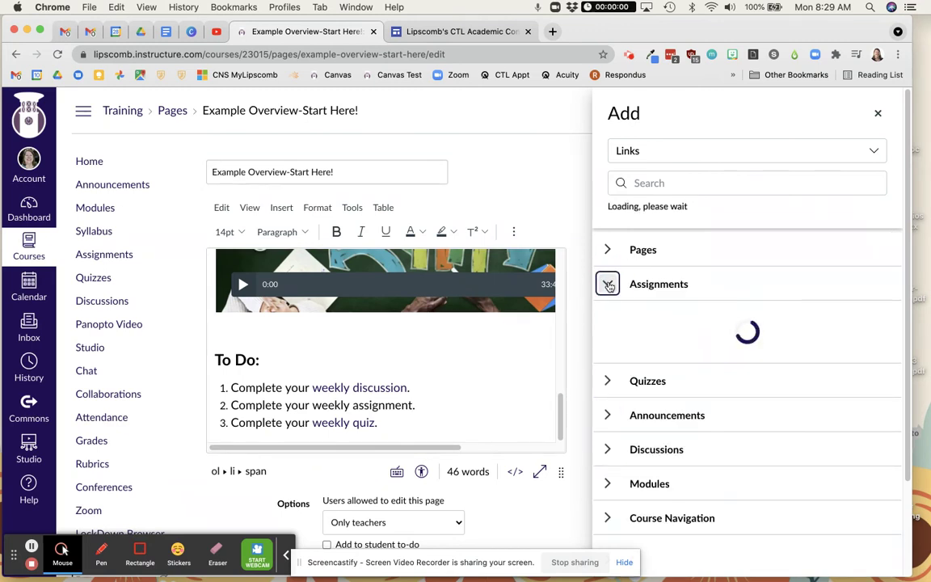
left_click_drag(411, 401, 313, 404)
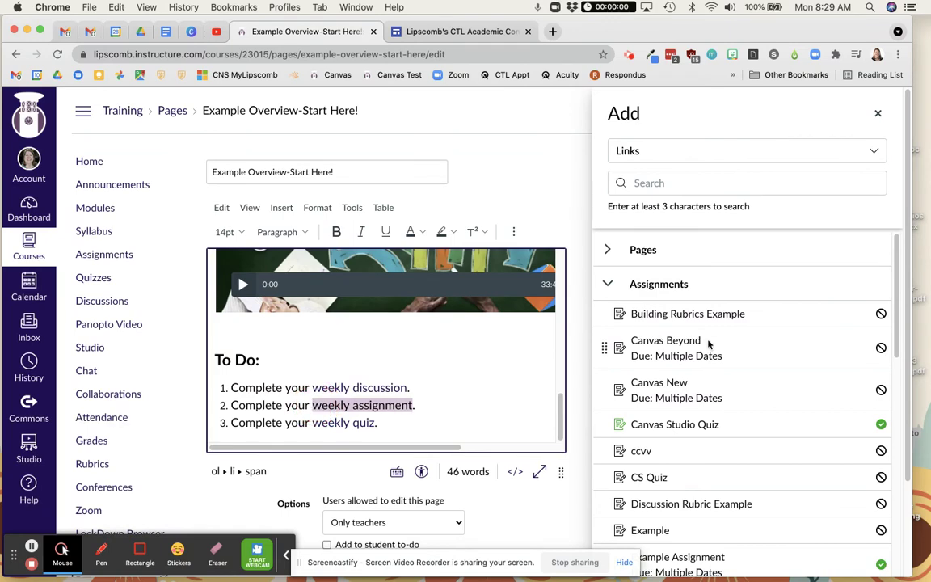
scroll(699, 398, "down", 5)
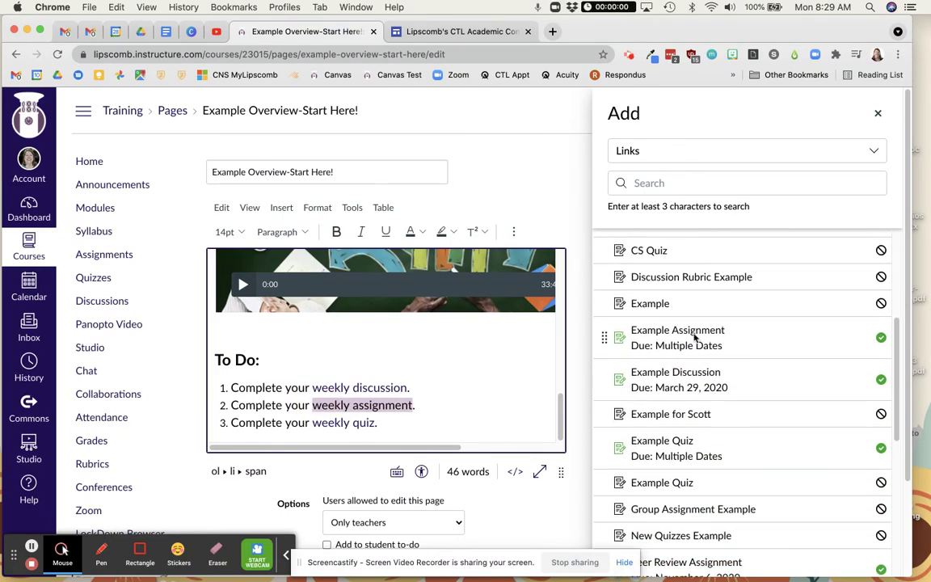
left_click(694, 338)
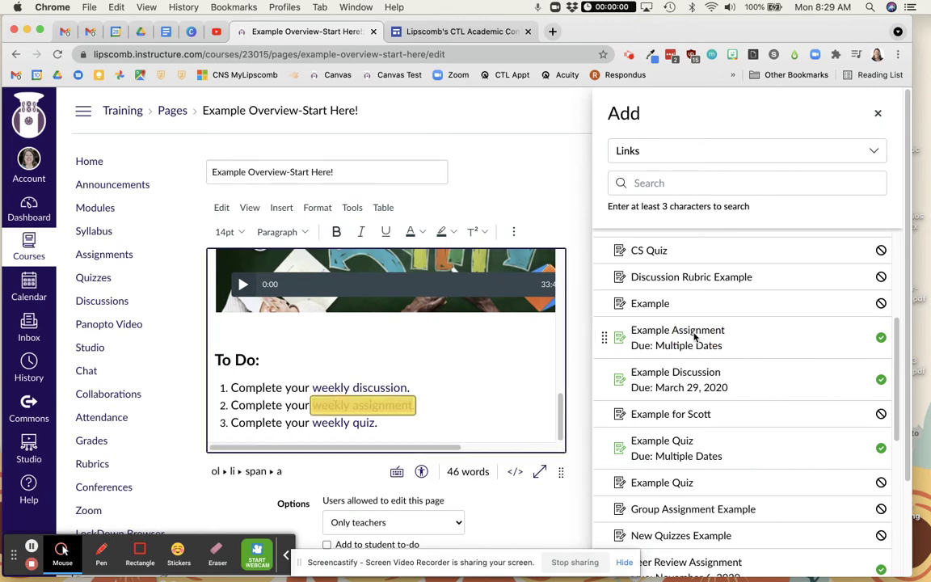
Add a fourth To Do item reading "Read this article: adlkjvda;lae;lkjadf" and close the course links list.
left_click(398, 421)
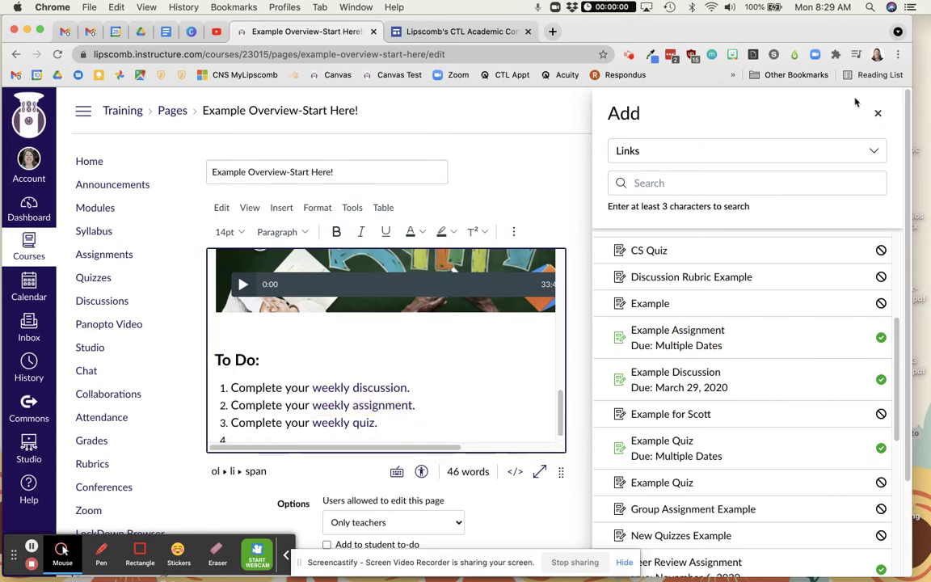
left_click(878, 113)
scroll(474, 277, "down", 2)
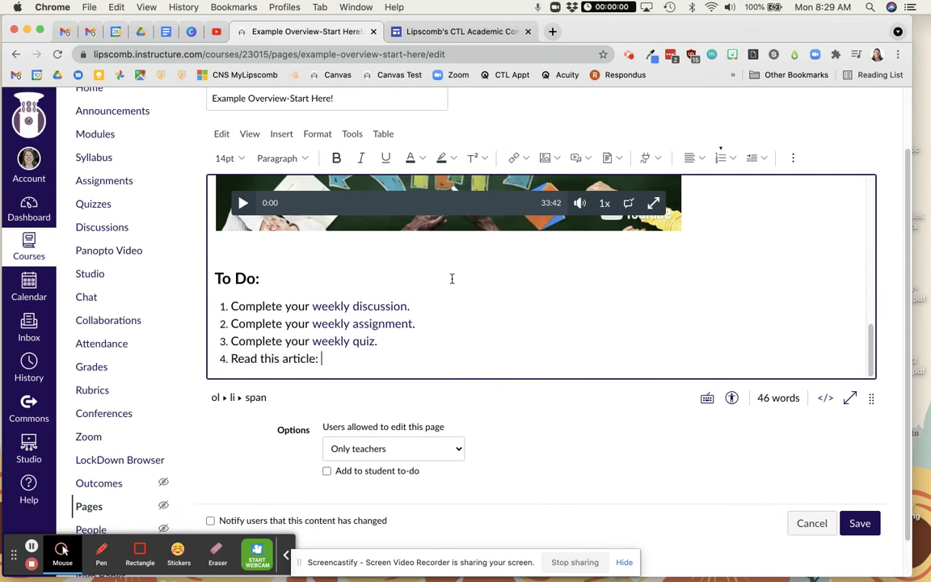
type("ae;lkjadf")
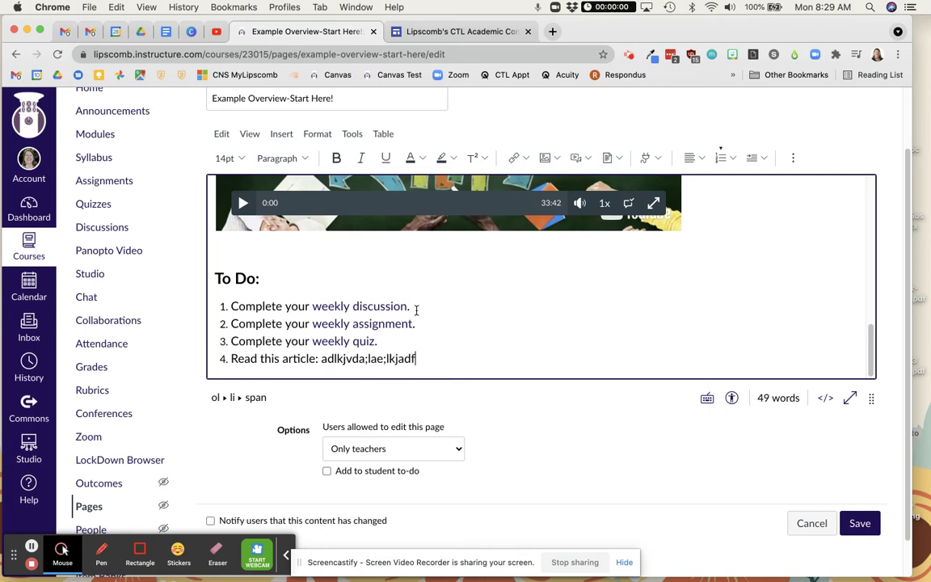
Link the placeholder text "adlkjvda;lae;lkjadf" to the course document "Catalyst Coaching Brochure.pdf" and close the document list.
left_click_drag(417, 359, 320, 358)
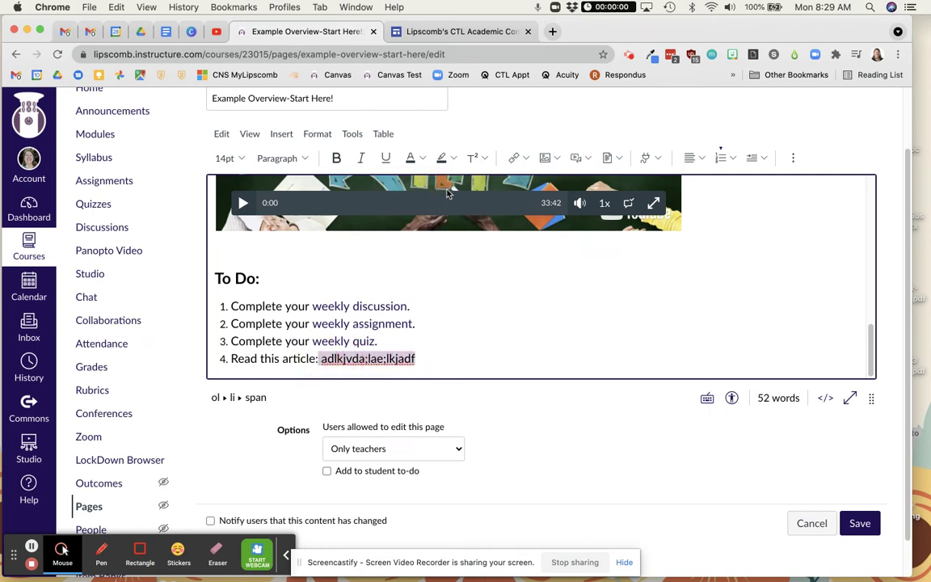
left_click(619, 159)
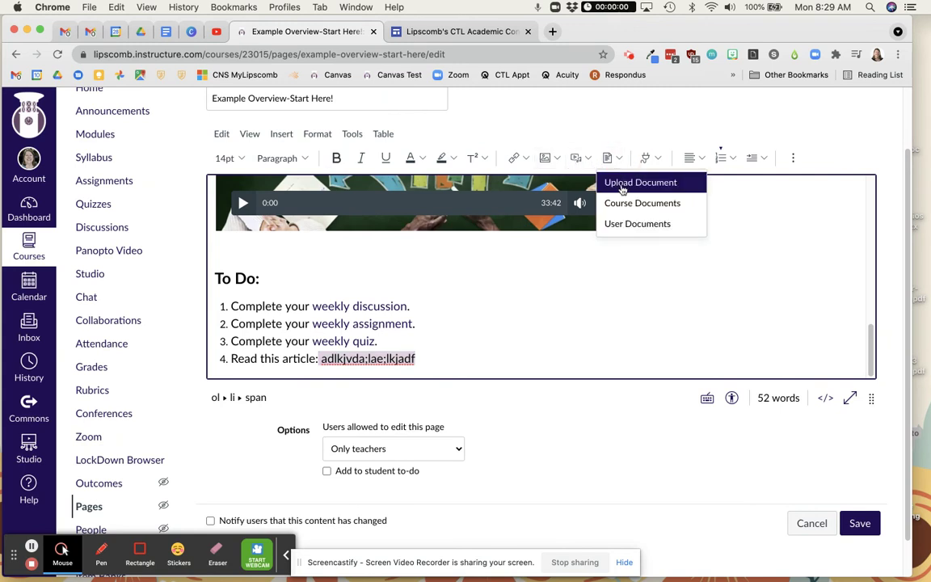
left_click(619, 203)
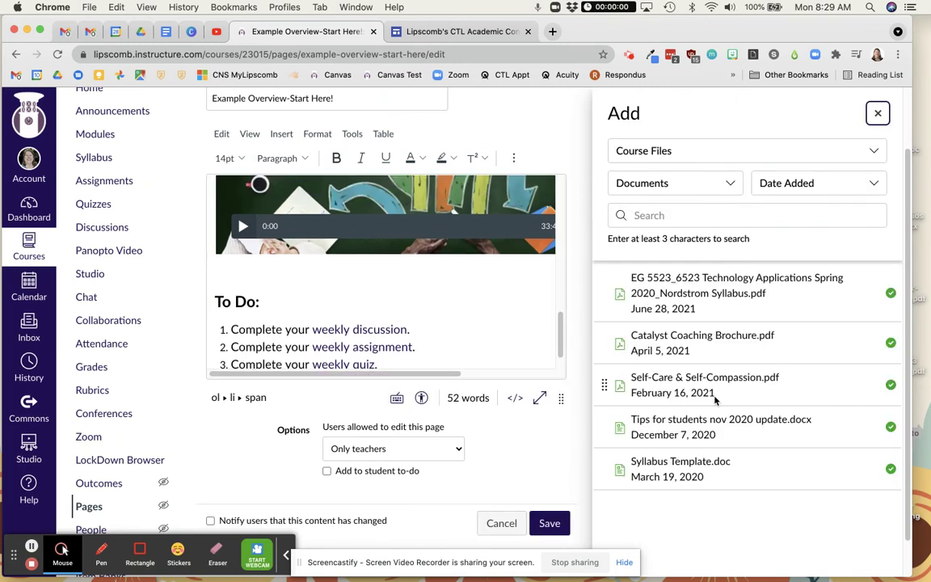
left_click(728, 342)
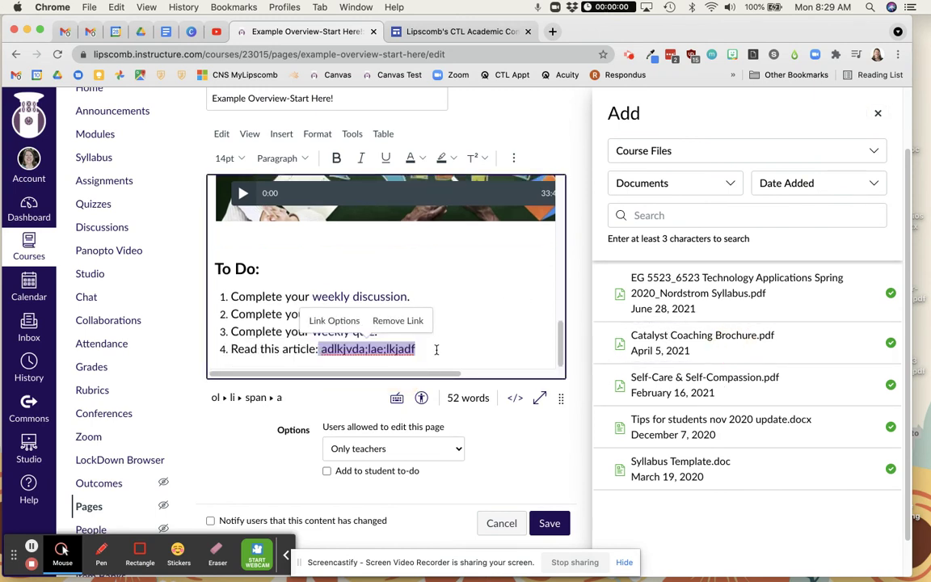
left_click(877, 113)
scroll(762, 435, "down", 3)
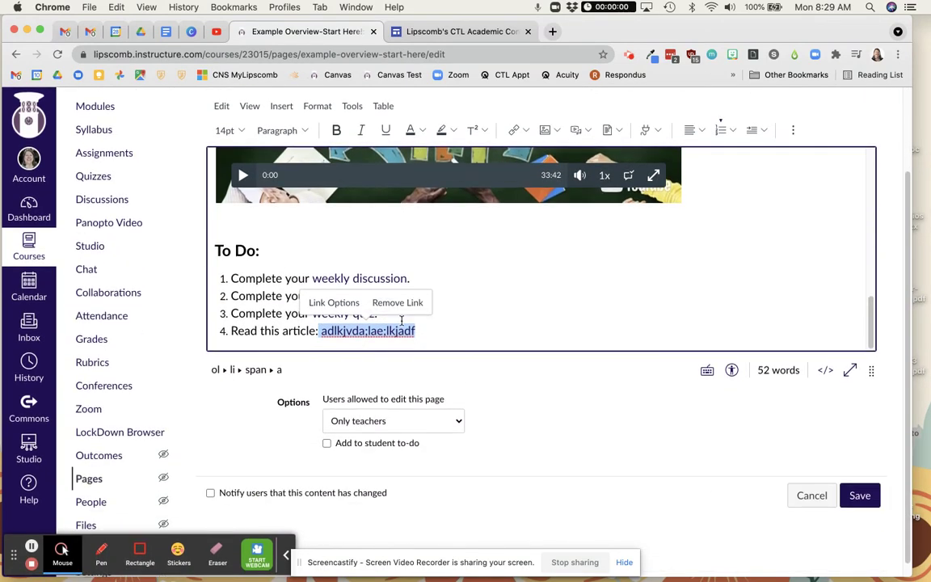
Save the overview page and look through its finished content.
left_click(860, 482)
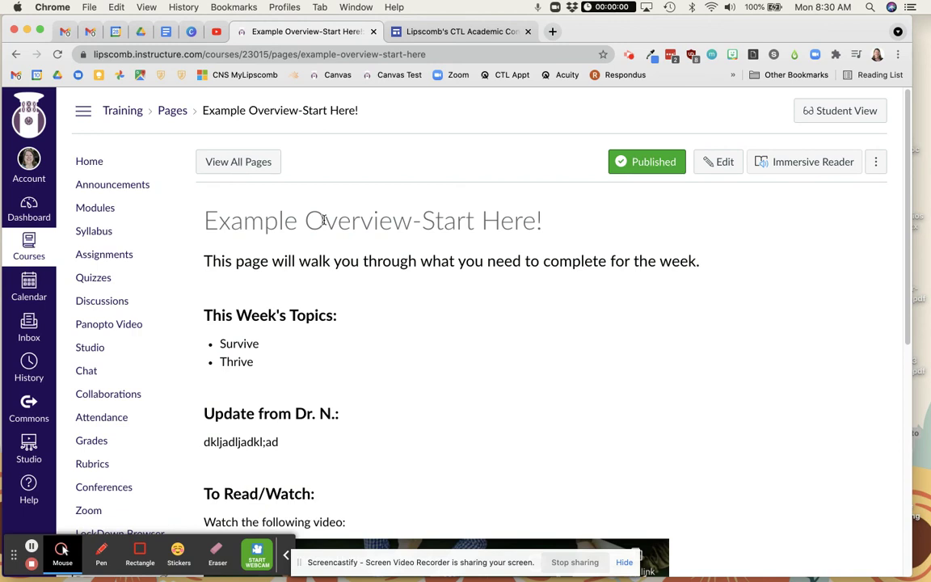
scroll(273, 305, "down", 10)
scroll(306, 348, "up", 10)
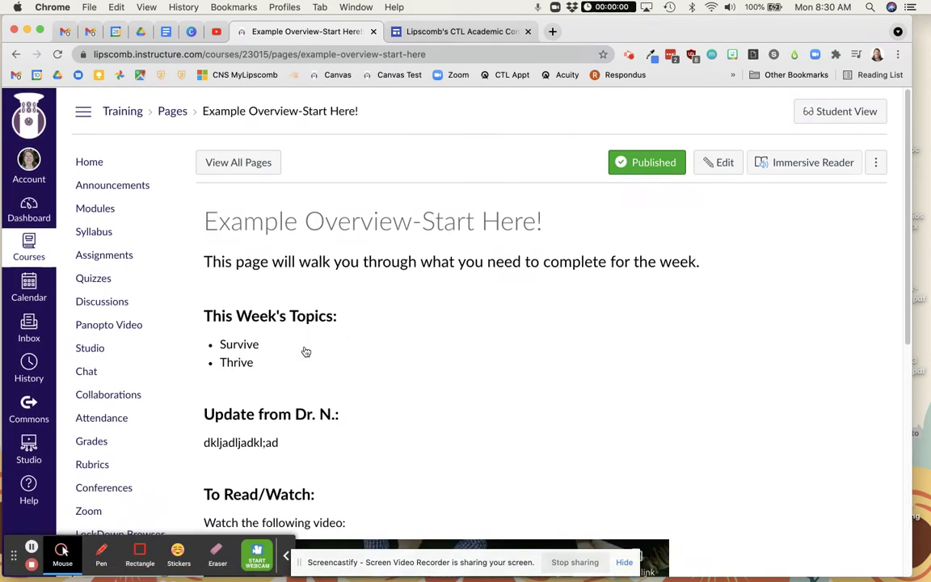
scroll(105, 278, "down", 3)
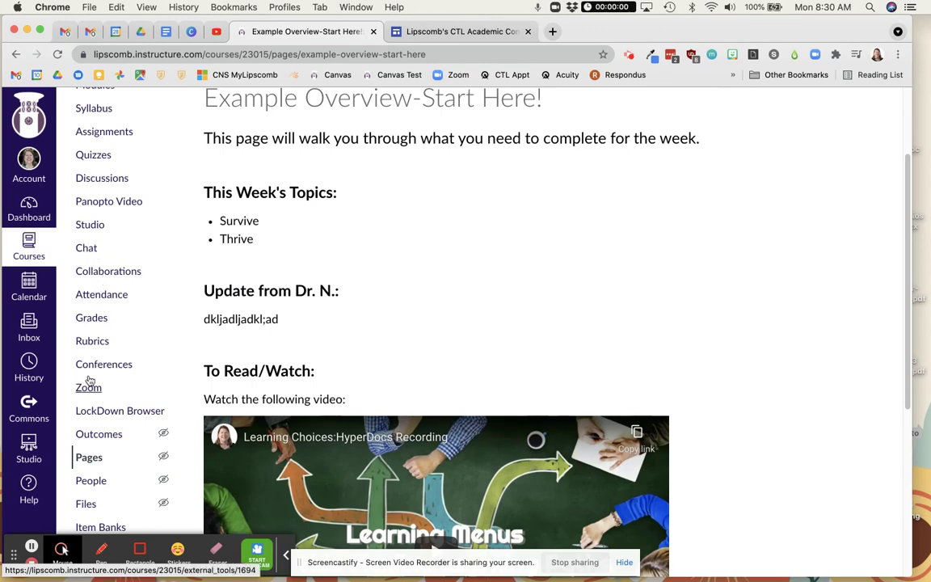
Open the course's list of all pages and look over their publish status.
scroll(89, 387, "down", 1)
left_click(90, 400)
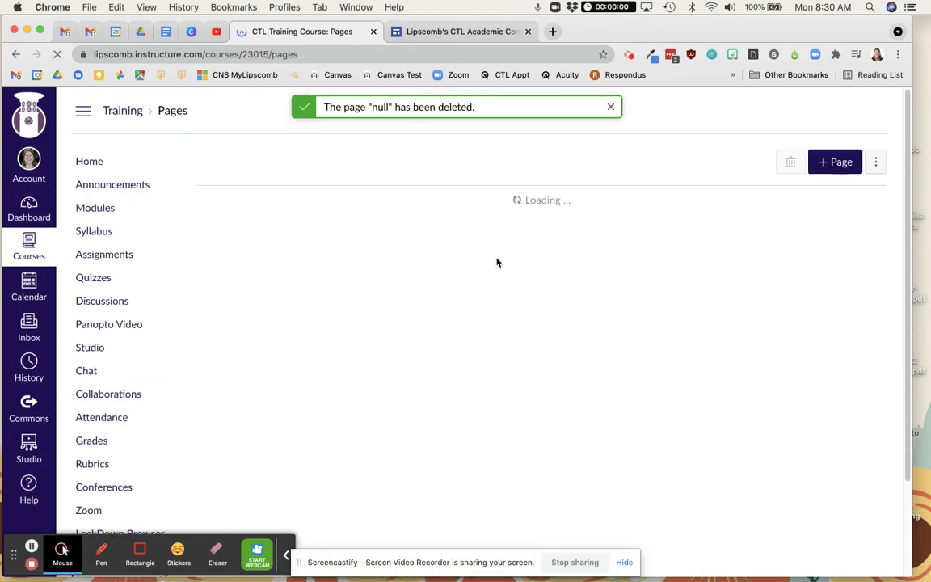
scroll(530, 377, "down", 5)
scroll(530, 380, "up", 3)
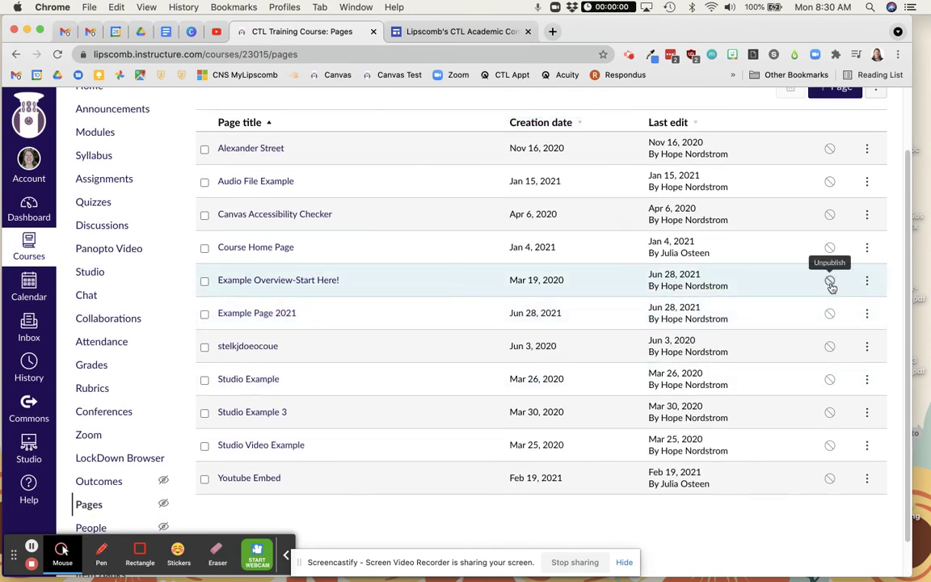
scroll(227, 278, "up", 2)
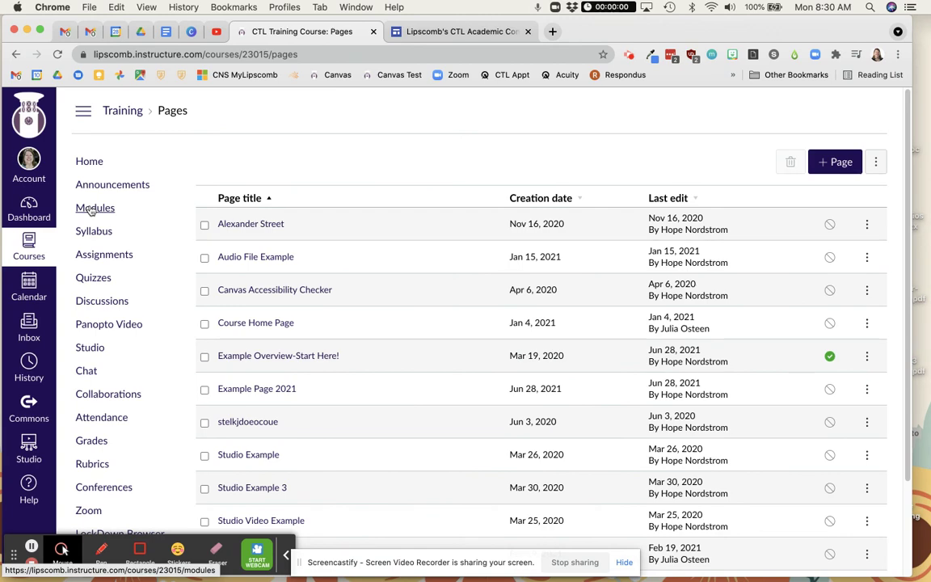
scroll(229, 323, "down", 3)
scroll(229, 322, "up", 3)
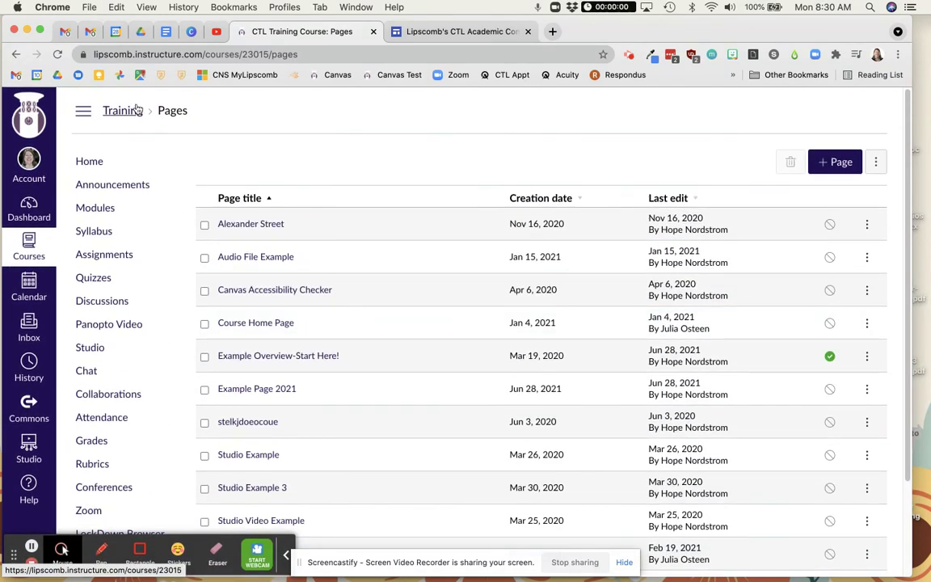